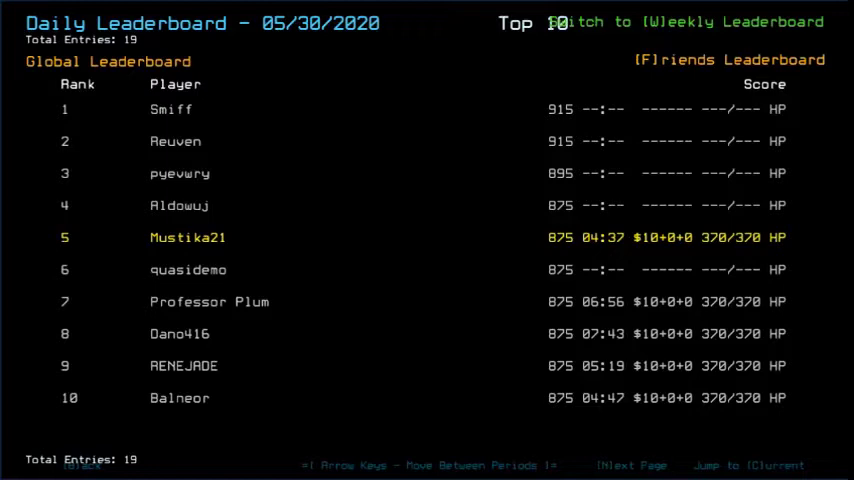
# - Browse the Week #21 weekly leaderboard, then the 05/30/2020 daily leaderboard
pyautogui.press('w')
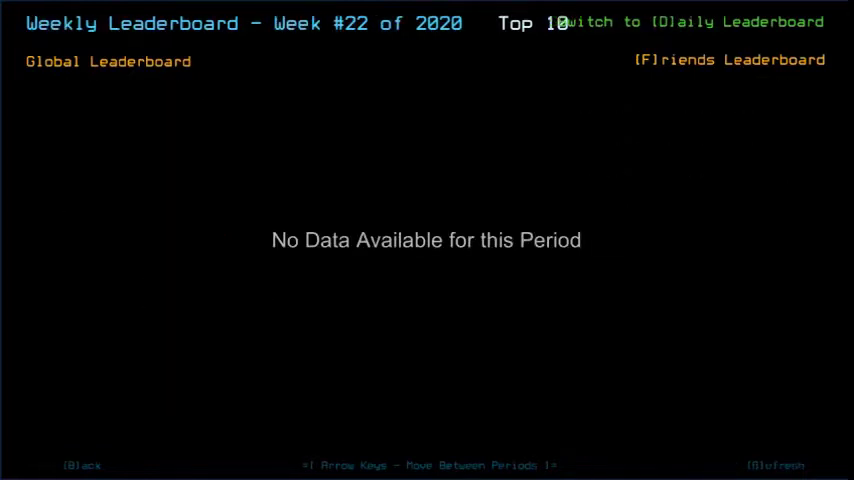
pyautogui.press('Left')
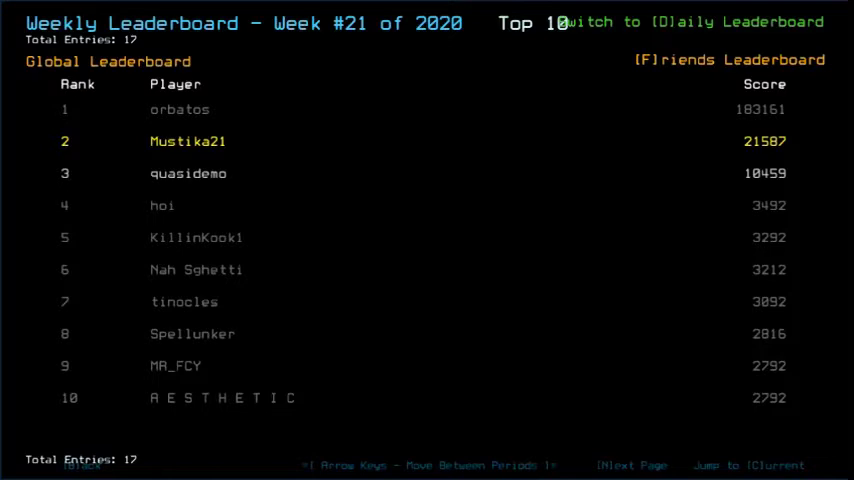
pyautogui.press('d')
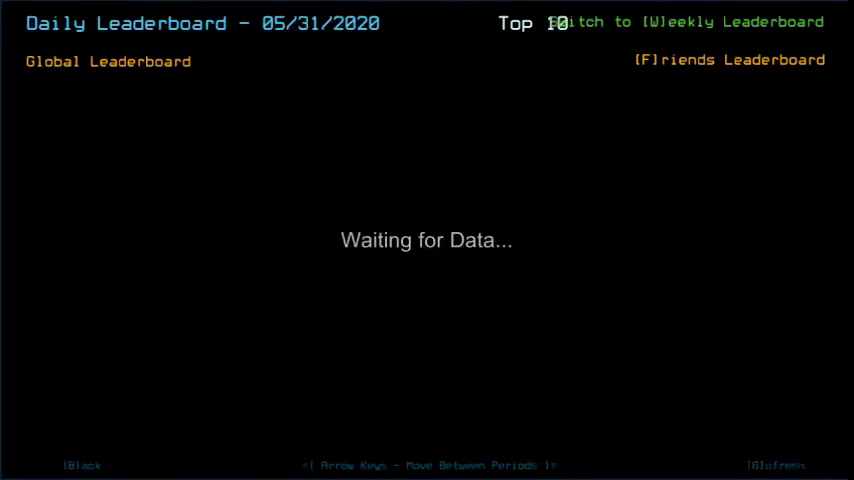
pyautogui.press('Left')
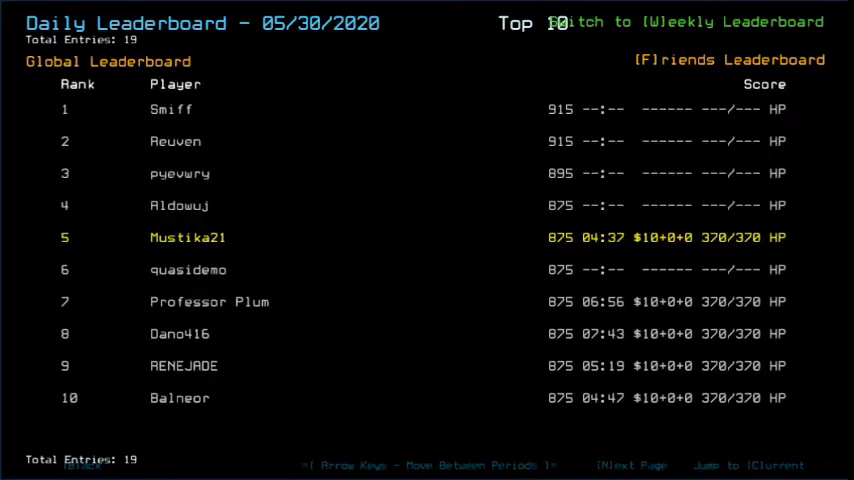
# - Return to the 05/30/2020 daily rankings and lower the spyglass to deck view
pyautogui.press('w')
pyautogui.press('d')
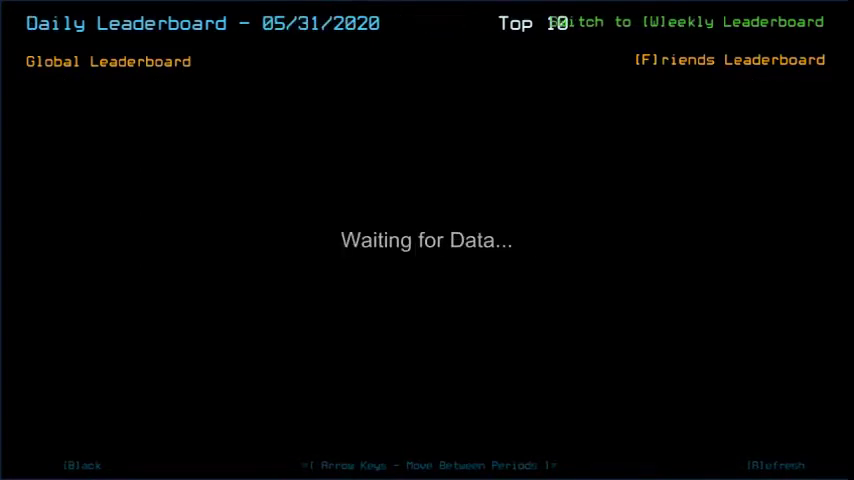
pyautogui.press('Left')
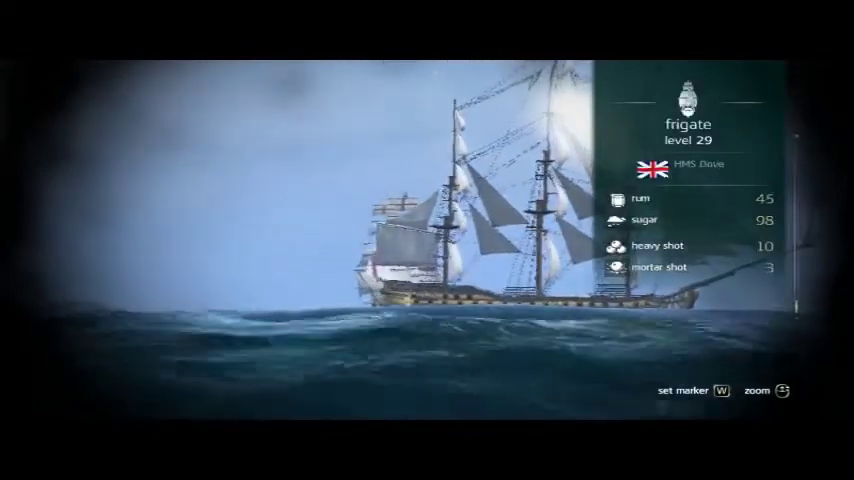
pyautogui.press('q')
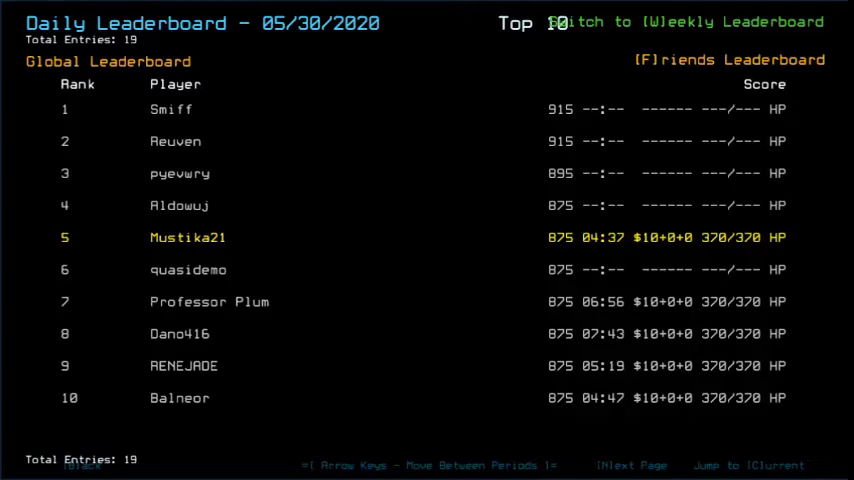
# - Check the friends-only daily rankings, then launch the Daily Challenge from the Challenge Launcher
pyautogui.press('f')
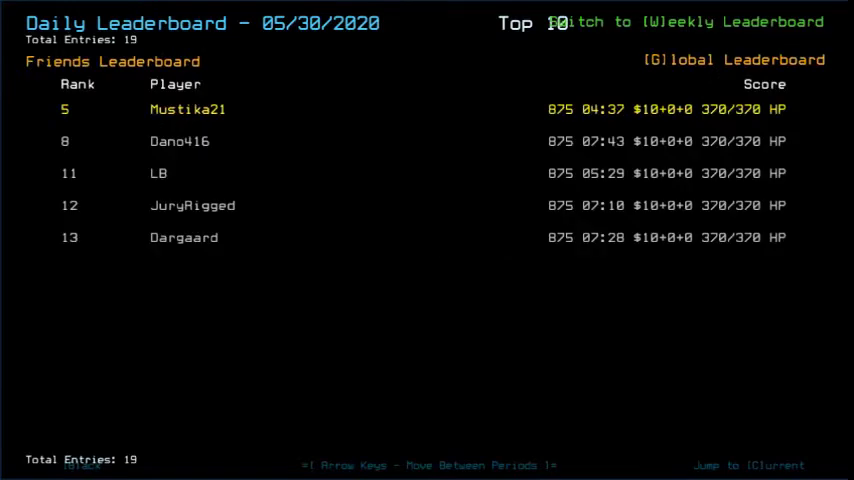
pyautogui.press('b')
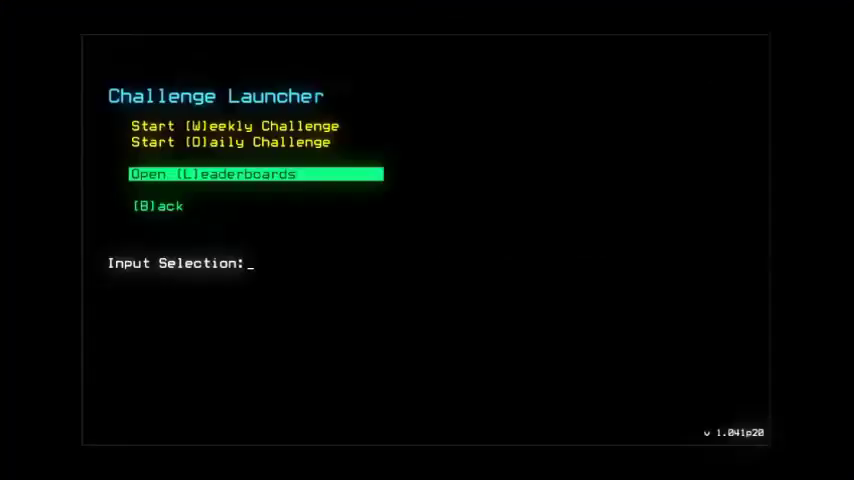
pyautogui.press('d')
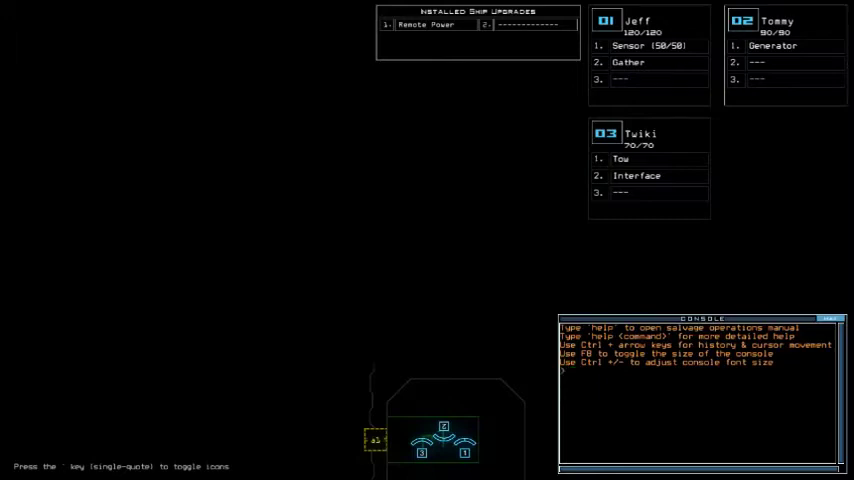
# - In the pause menu's graphics options, set Far View Simple, Quality Medium and Clutter Few
pyautogui.press('Escape')
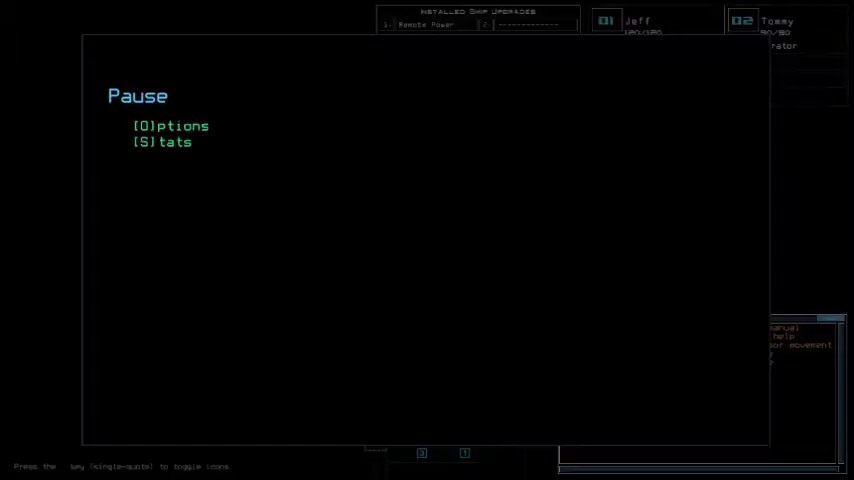
pyautogui.press('o')
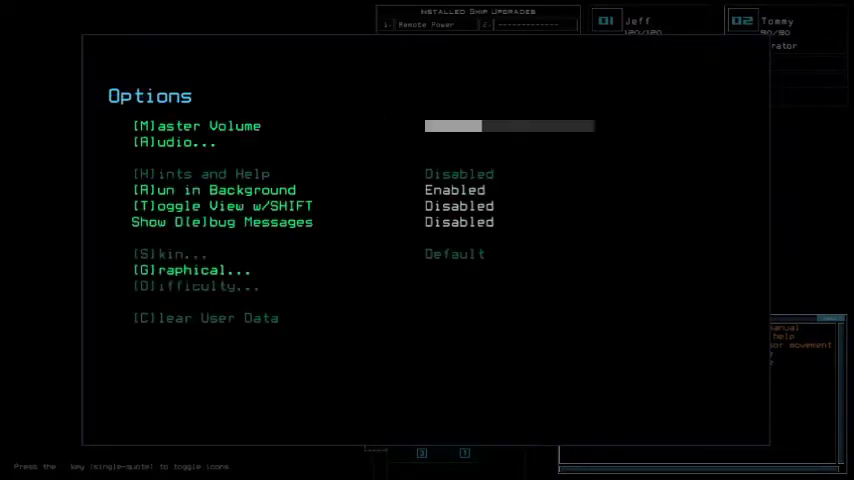
pyautogui.press('g')
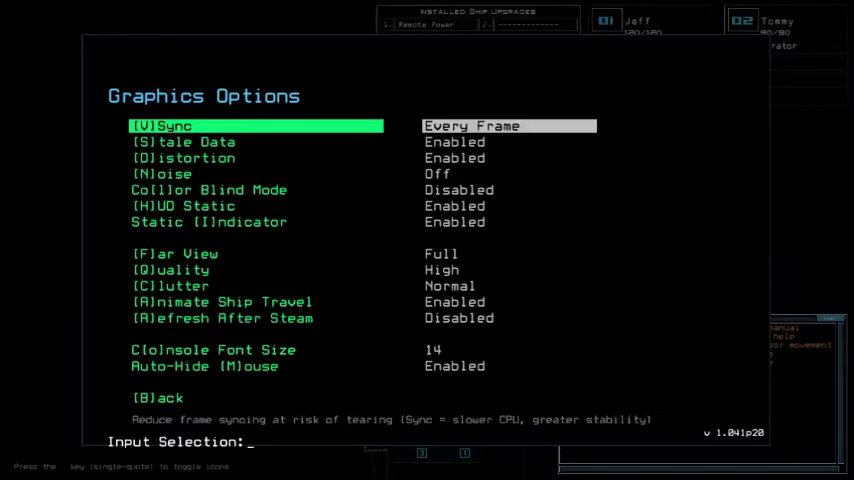
pyautogui.press('f')
pyautogui.press('q')
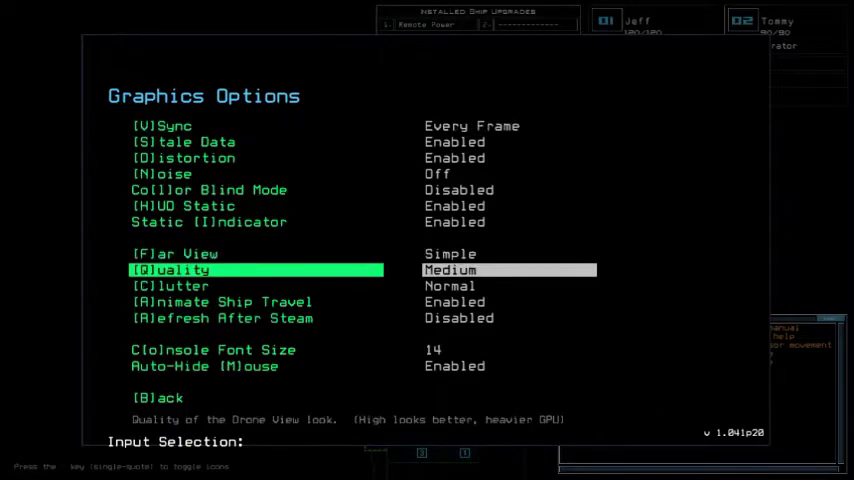
pyautogui.press('c')
pyautogui.press('c')
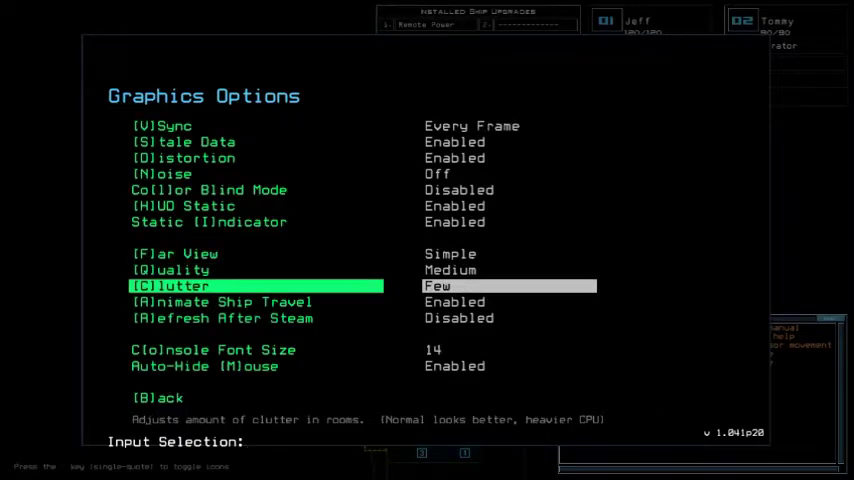
pyautogui.press('b')
pyautogui.press('b')
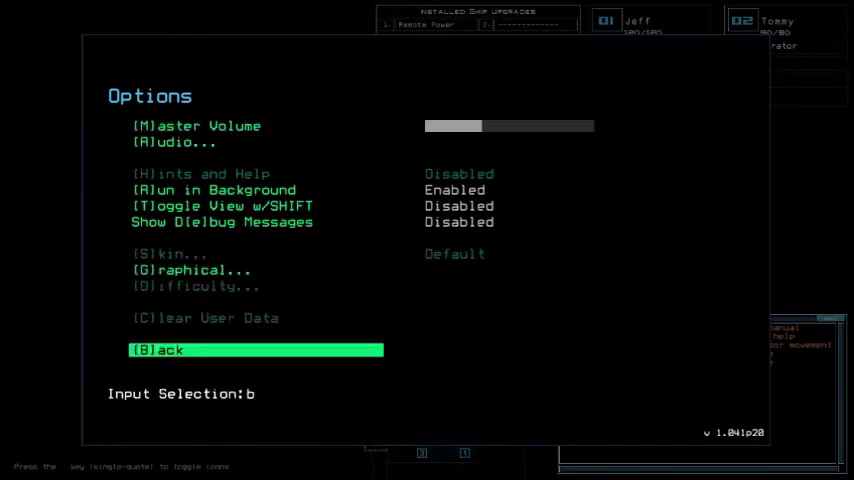
pyautogui.write('bsta')
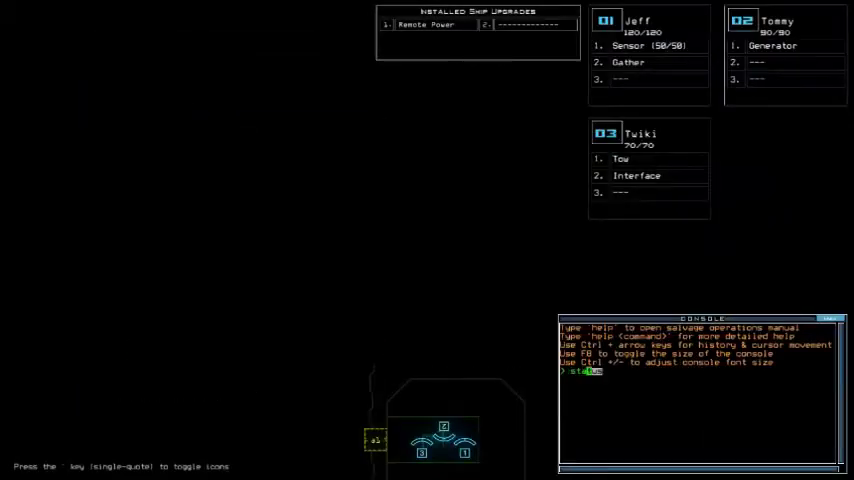
pyautogui.write('tus')
# - Print the MUTEKI 8 status and change the go alias to 'navigate 2 a1'
pyautogui.press('Return')
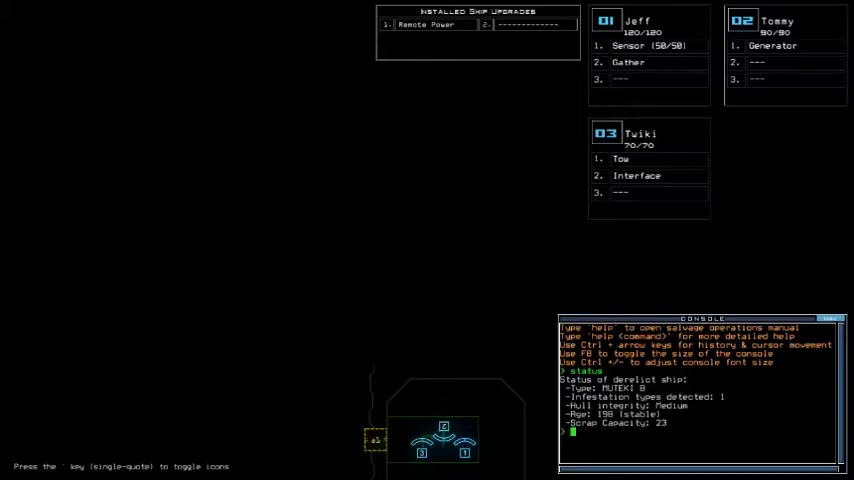
pyautogui.write('alias')
pyautogui.press('Return')
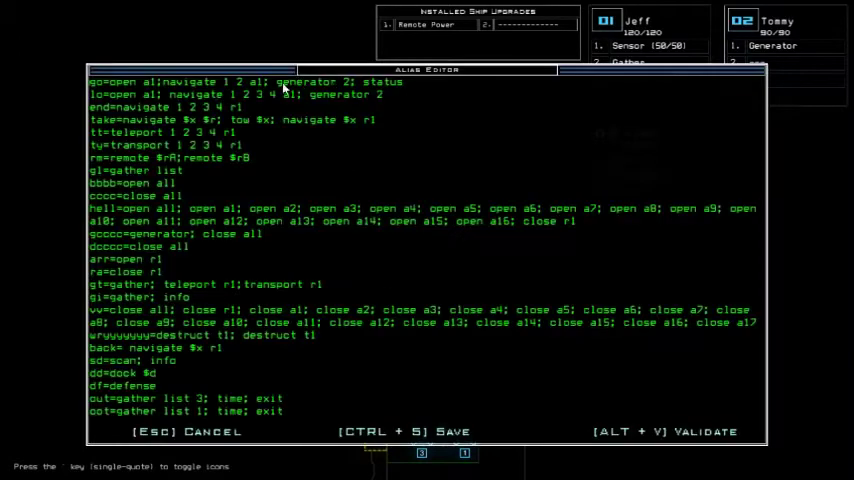
pyautogui.click(245, 88)
pyautogui.press('BackSpace')
pyautogui.press('BackSpace')
pyautogui.hotkey('ctrl', 's')
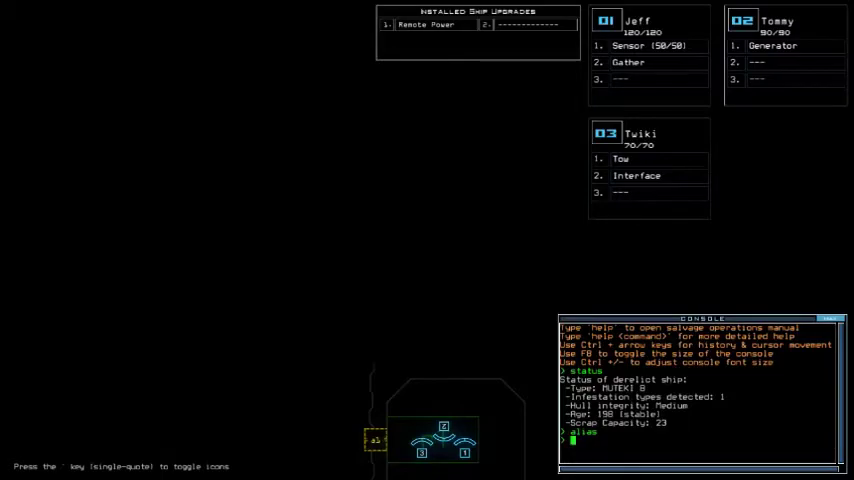
pyautogui.write('swap')
pyautogui.press('Return')
# - Move the Tow module from Twiki to Tommy, leaving Jeff's modules unchanged
pyautogui.press('Return')
pyautogui.press('Escape')
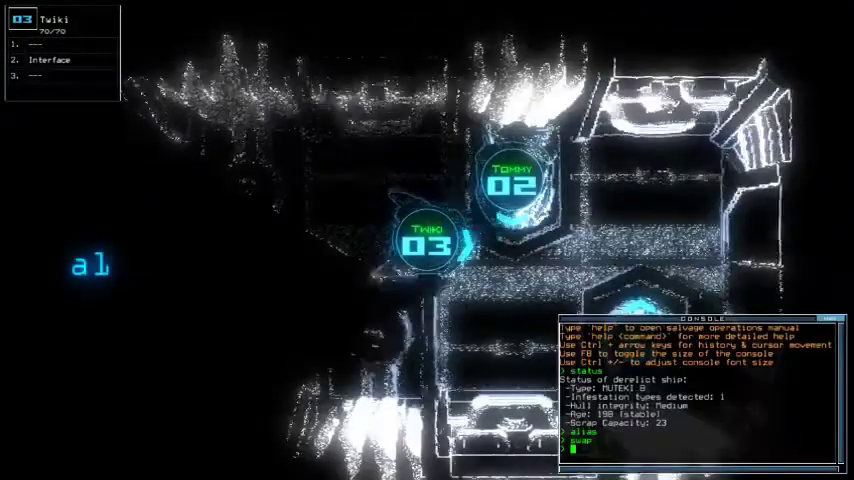
pyautogui.write('swap')
pyautogui.press('Return')
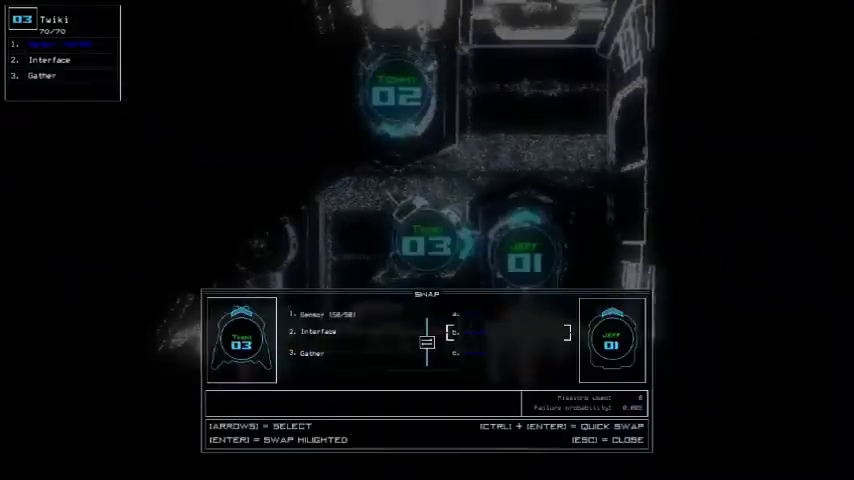
pyautogui.press('Escape')
pyautogui.write('ss')
pyautogui.press('Return')
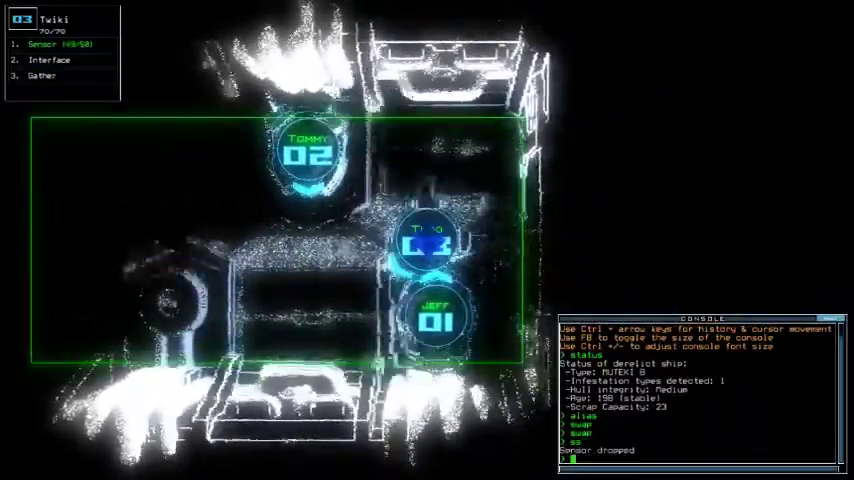
# - Send Twiki (drone 3) to a1, close the r1 doors and drop a sensor
pyautogui.press('2')
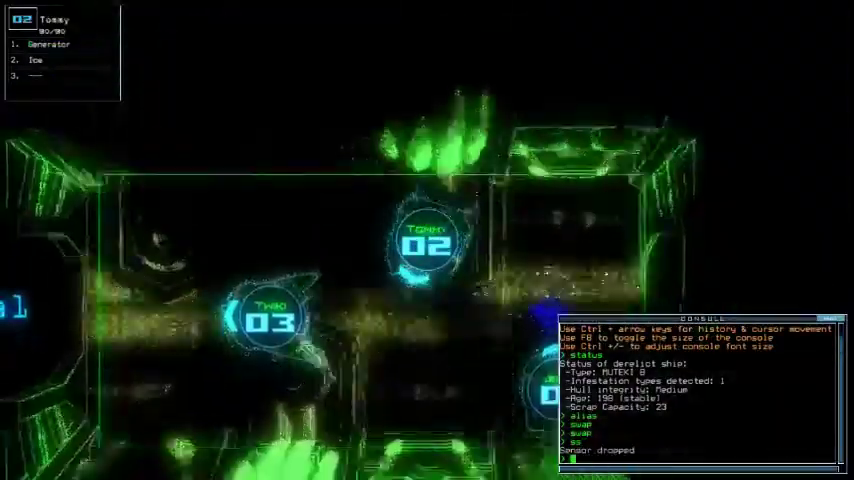
pyautogui.press('1')
pyautogui.press('3')
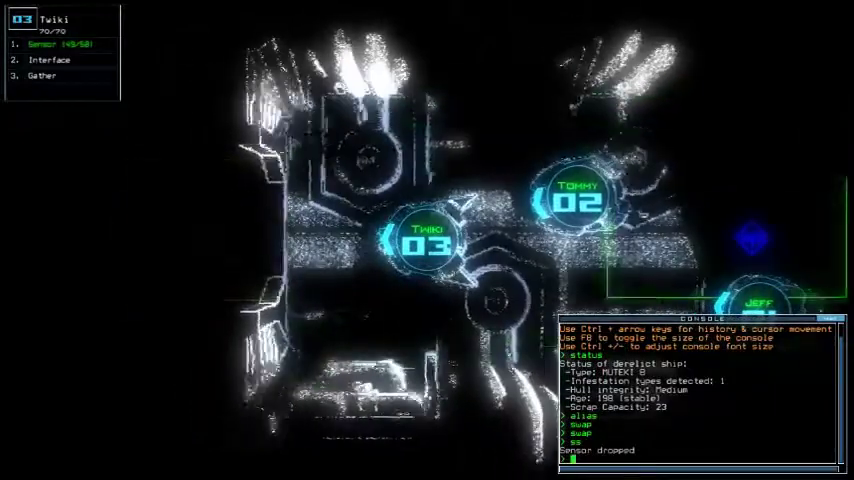
pyautogui.write('arr ;navigate 3 a1')
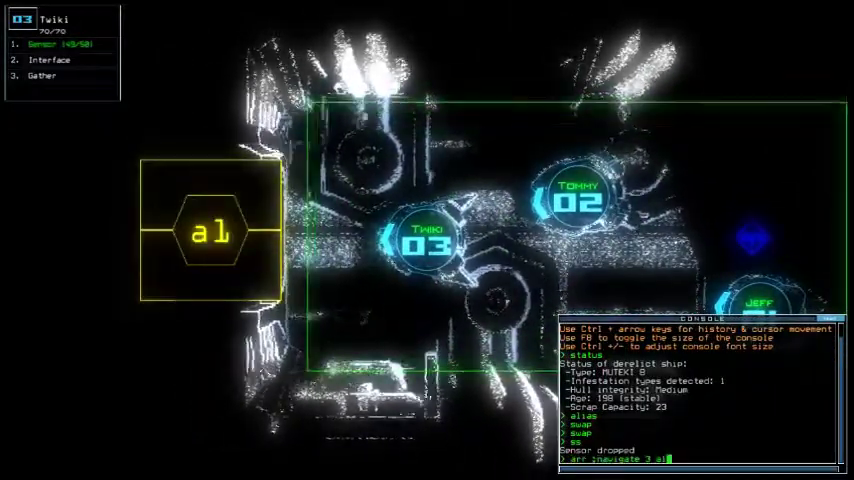
pyautogui.press('Return')
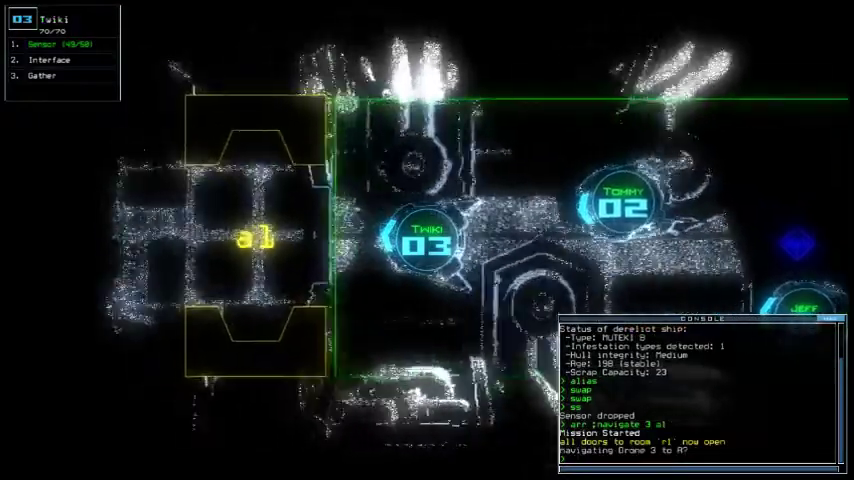
pyautogui.write('sra')
pyautogui.press('Return')
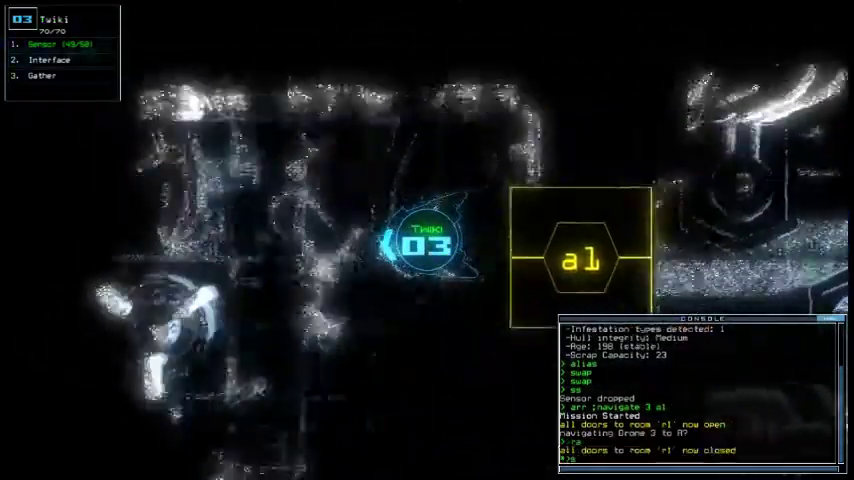
pyautogui.write('ss')
pyautogui.press('Return')
pyautogui.press('Escape')
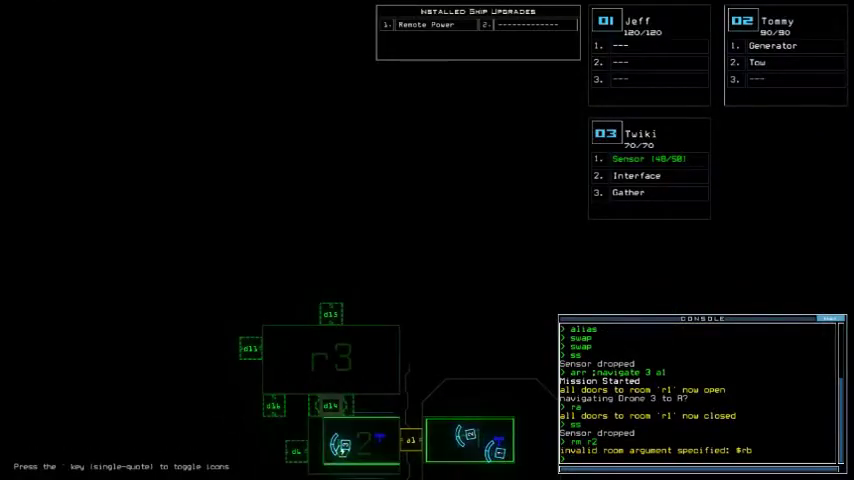
# - Open door d6 for drone 3 and drop a sensor in its room
pyautogui.press('Tab')
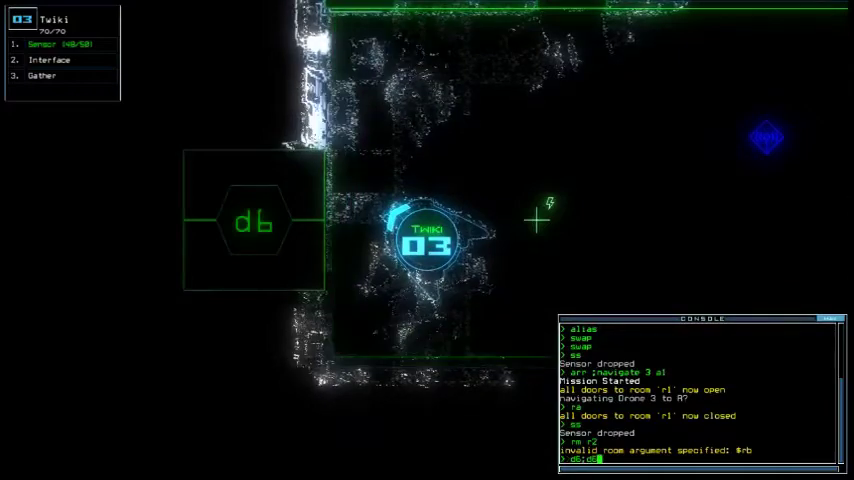
pyautogui.press('Return')
pyautogui.press('Escape')
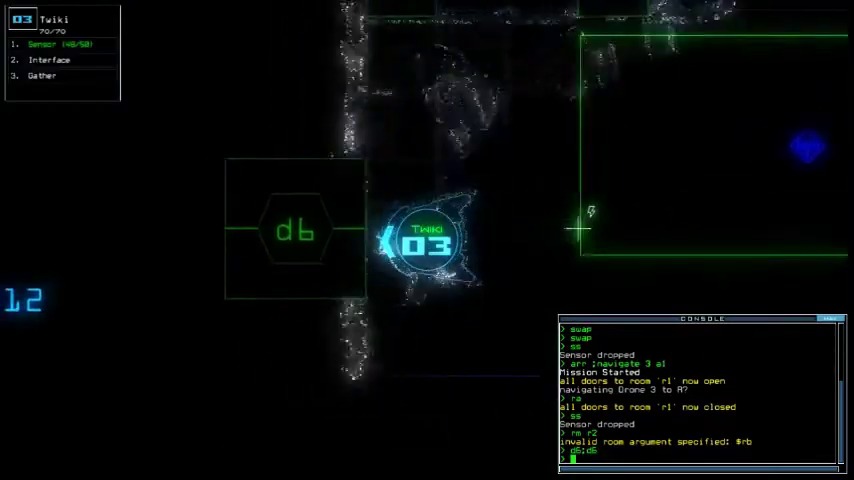
pyautogui.write('d6')
pyautogui.press('Return')
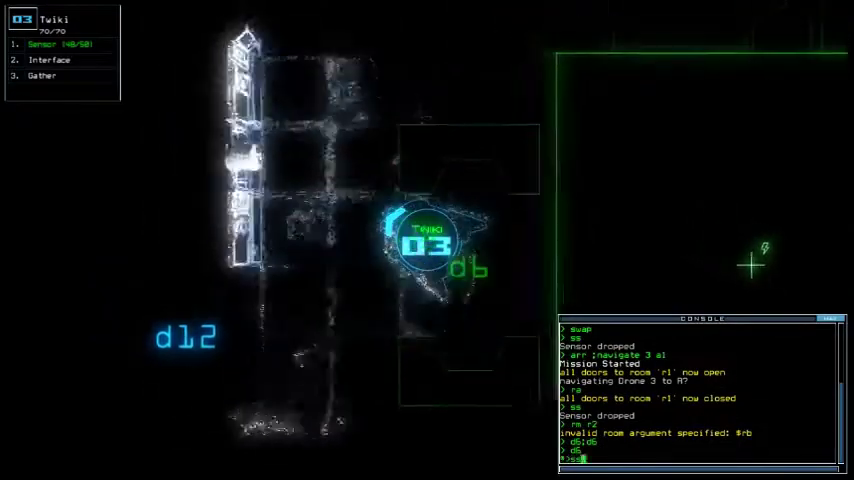
pyautogui.write('ss')
pyautogui.press('Return')
pyautogui.write('d6')
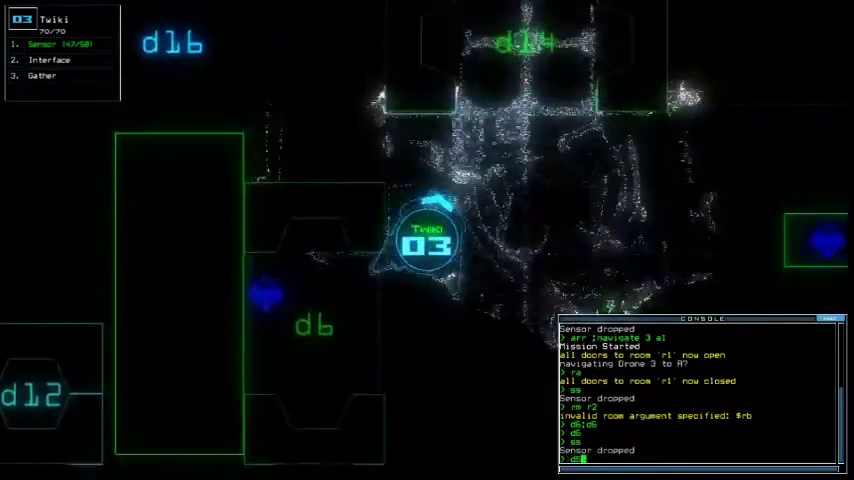
pyautogui.press('Return')
pyautogui.write('arr')
# - Send drones 2 and 1 out, gather scrap, open d15, then recall all drones to r1
pyautogui.press('Return')
pyautogui.write('navigate 2 1 3')
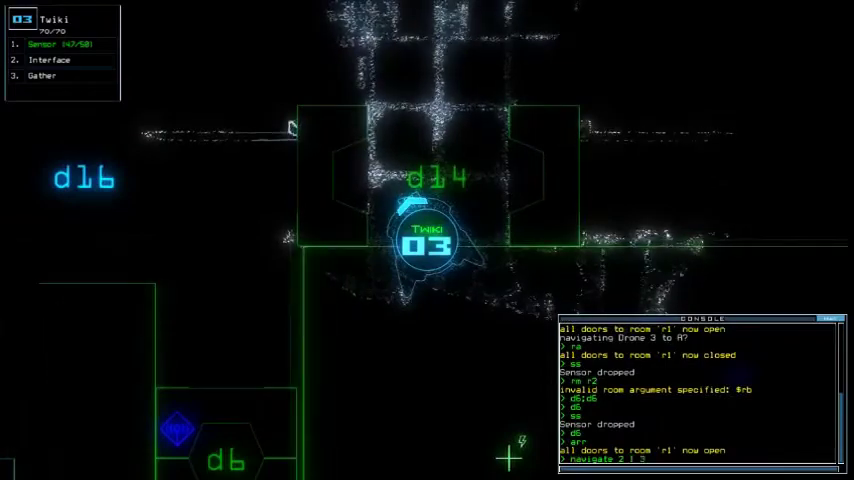
pyautogui.press('Return')
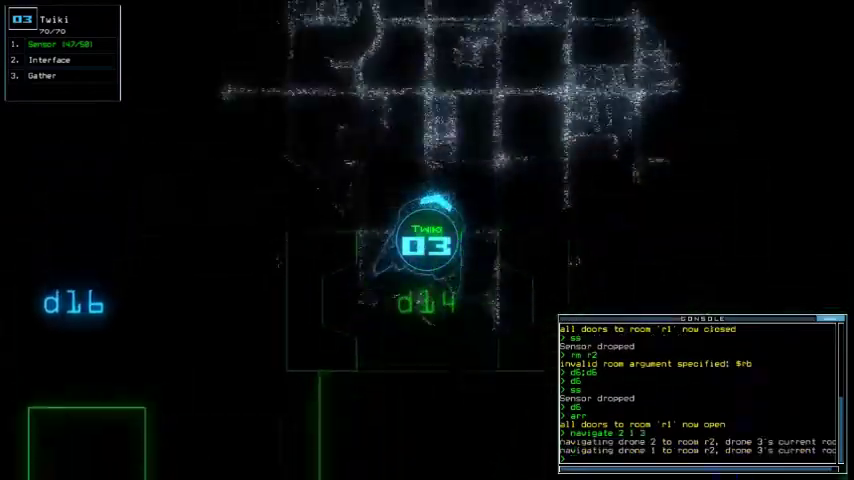
pyautogui.write('ss')
pyautogui.press('Return')
pyautogui.write('s')
pyautogui.press('Return')
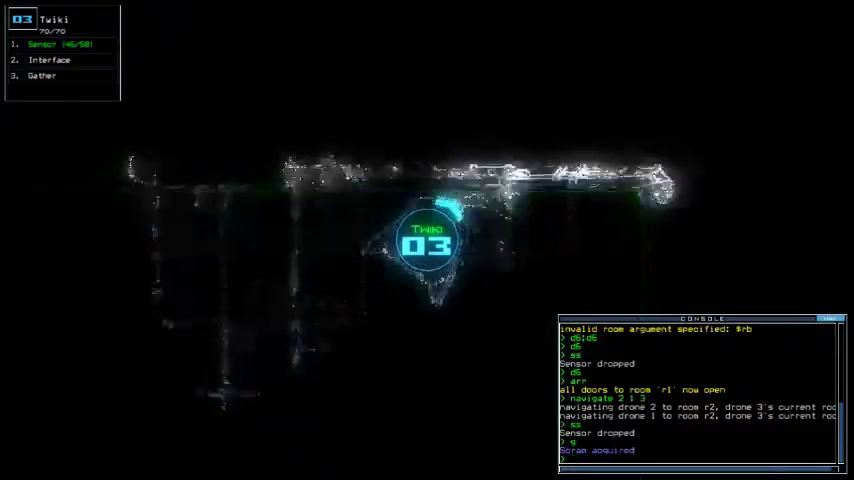
pyautogui.write('d15;d15')
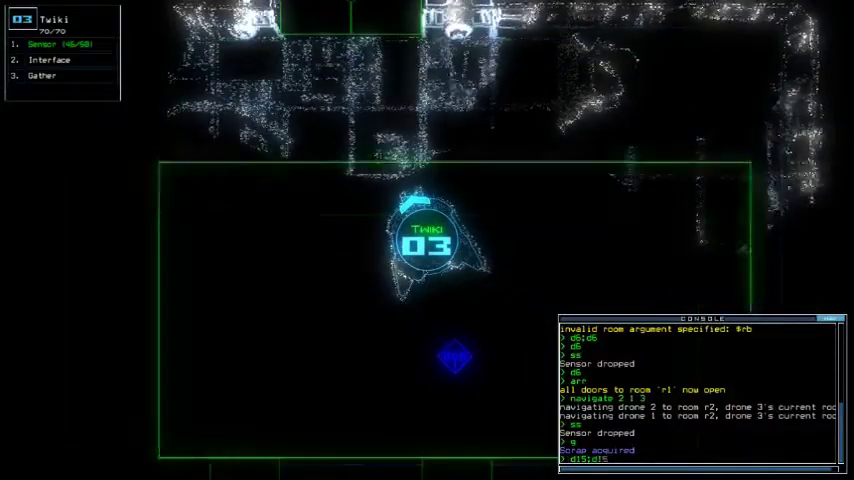
pyautogui.press('Return')
pyautogui.write('d11')
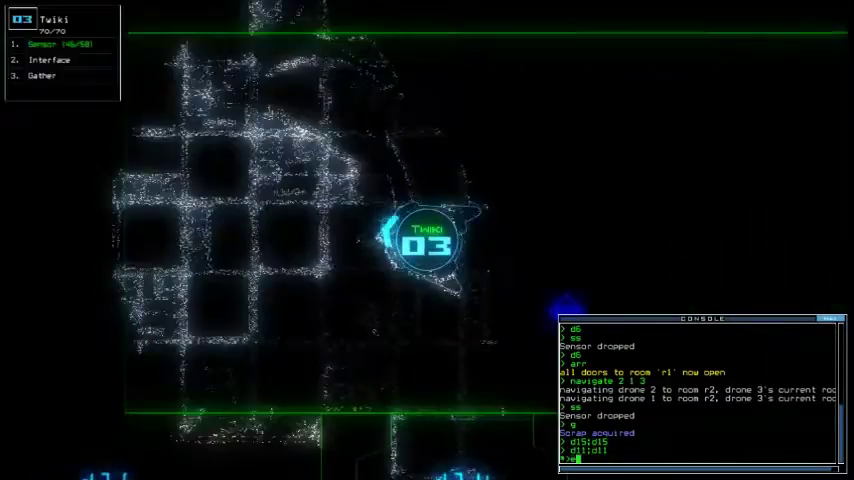
pyautogui.write('end')
pyautogui.press('Return')
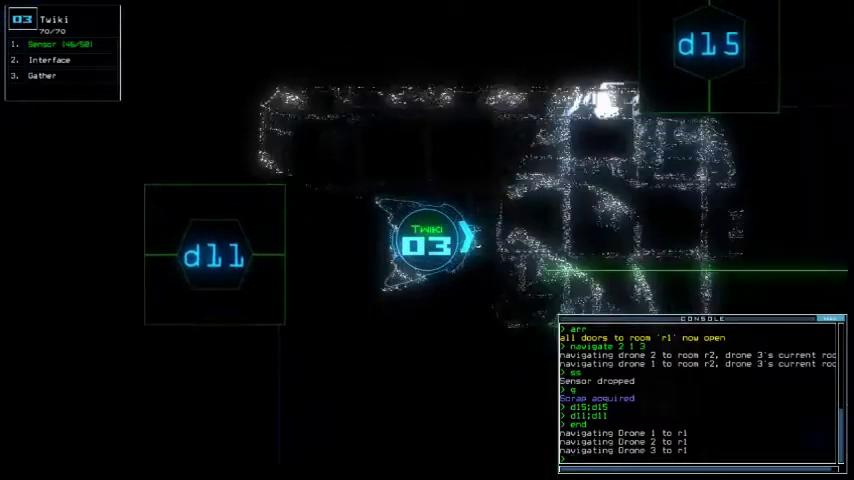
pyautogui.write('d15')
# - Open door d15, drop a sensor, and send Tommy to r5 to tow drone Ethan back
pyautogui.press('Return')
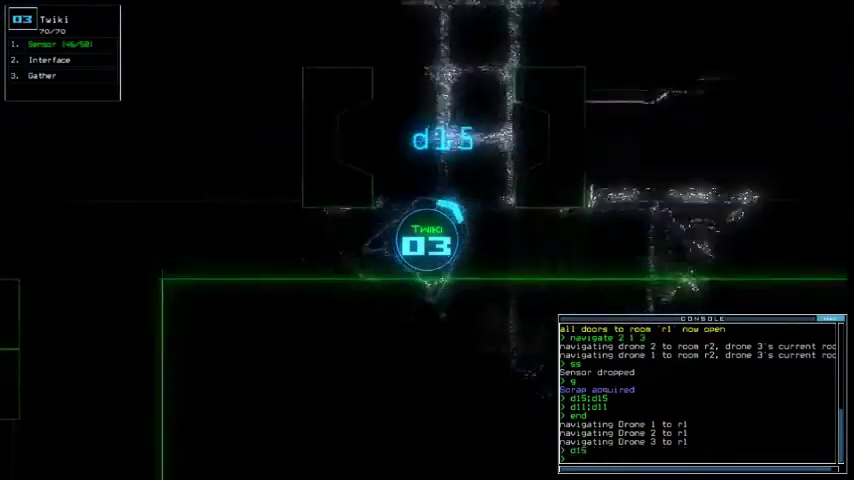
pyautogui.write('na')
pyautogui.press('Return')
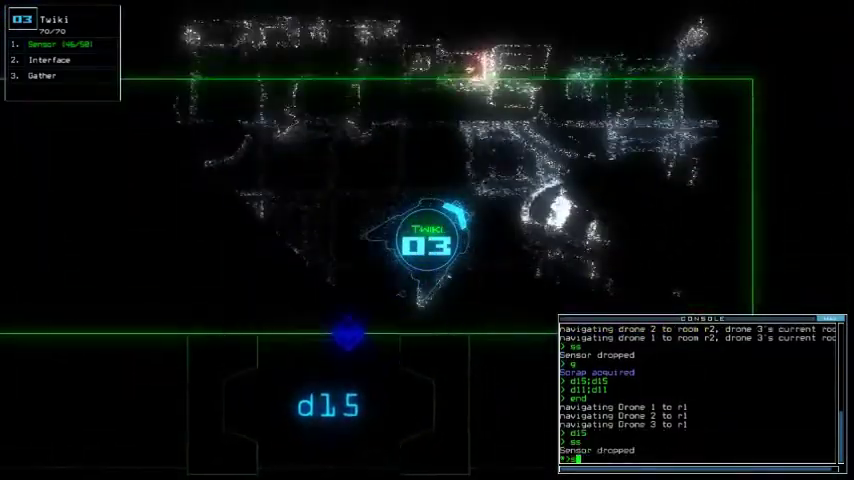
pyautogui.write('sa')
pyautogui.press('Return')
pyautogui.press('Escape')
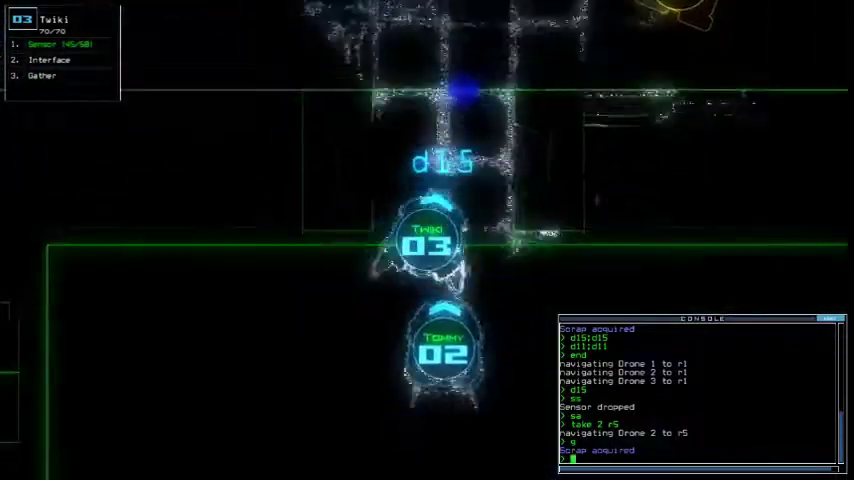
pyautogui.press('Tab')
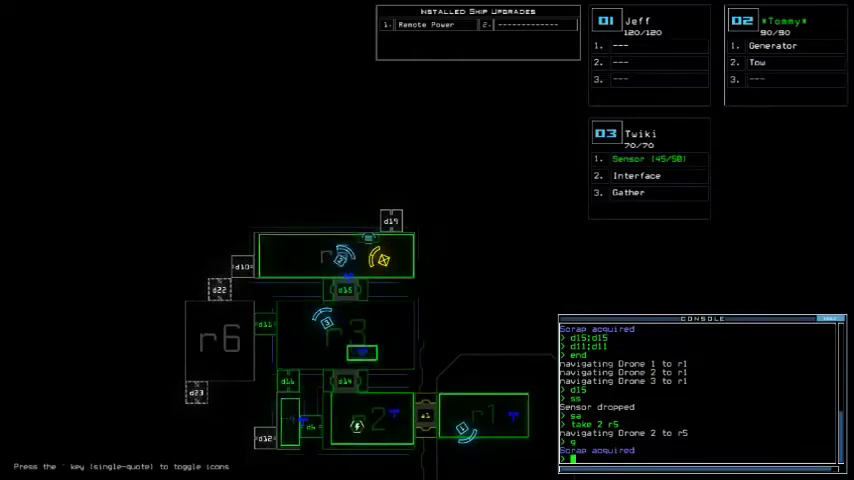
pyautogui.press('Tab')
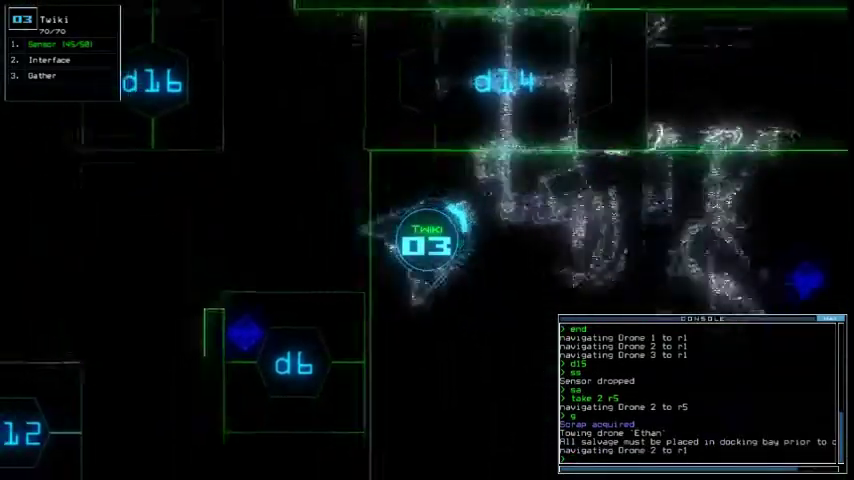
pyautogui.press('Tab')
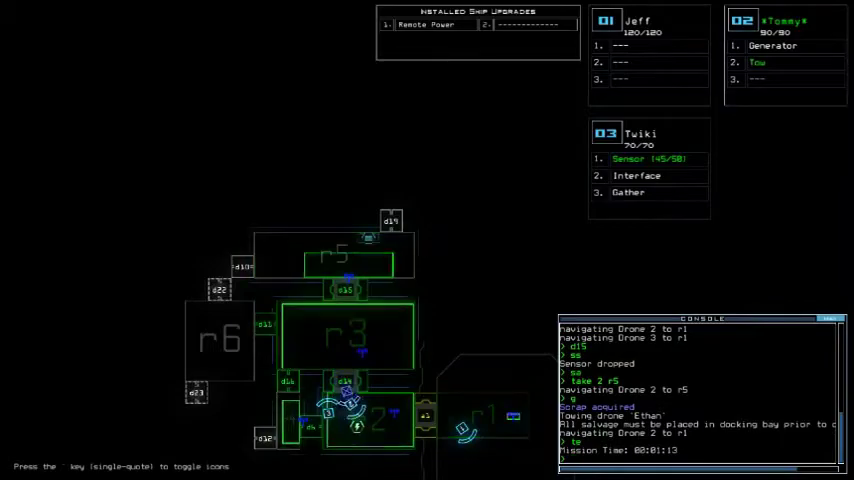
# - Open door d11, then shut the doors around room r3 after its sensor triggers
pyautogui.press('Tab')
pyautogui.write('d1')
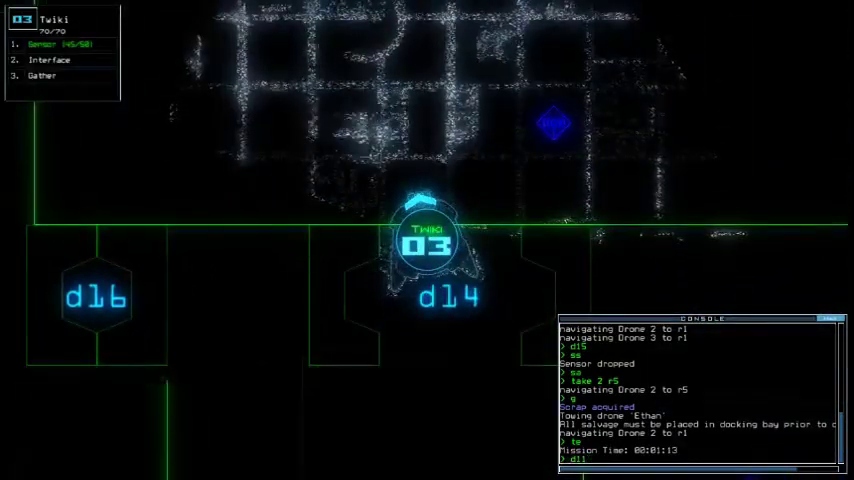
pyautogui.press('Return')
pyautogui.press('Tab')
pyautogui.press('Tab')
pyautogui.write('cc')
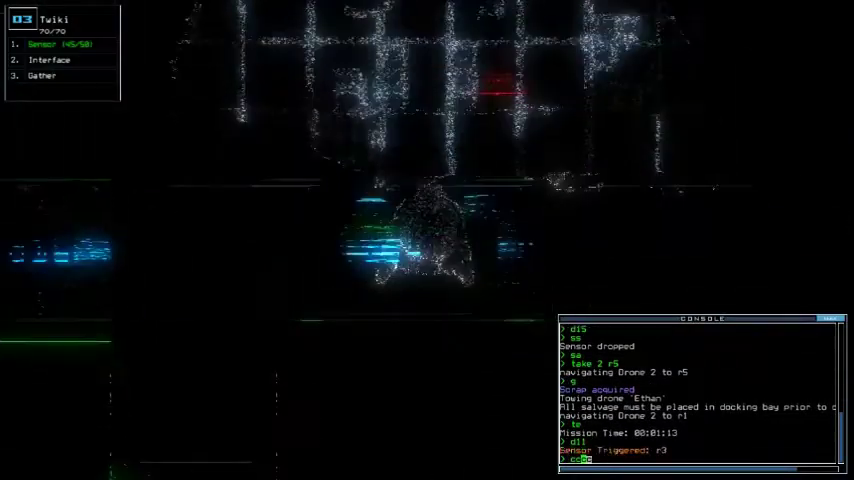
pyautogui.write('cc')
pyautogui.press('Return')
pyautogui.press('Tab')
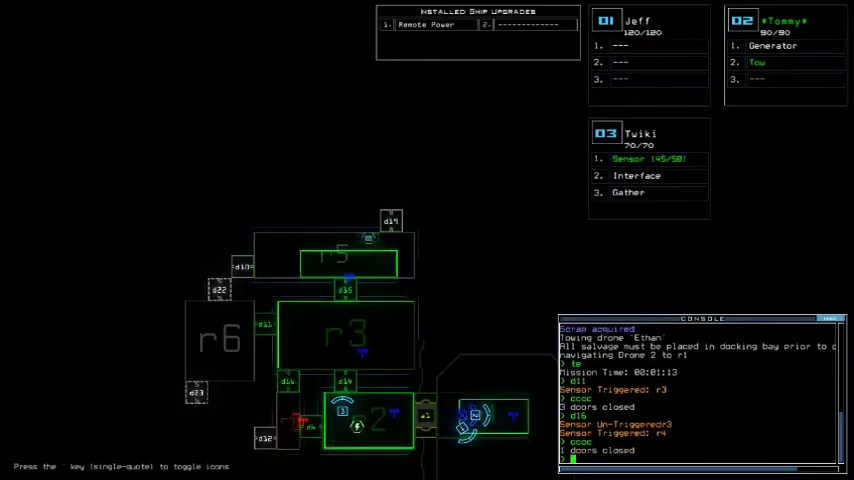
# - Move drone 3 through doors d14 and d11 and drop another sensor
pyautogui.press('1')
pyautogui.write('d14')
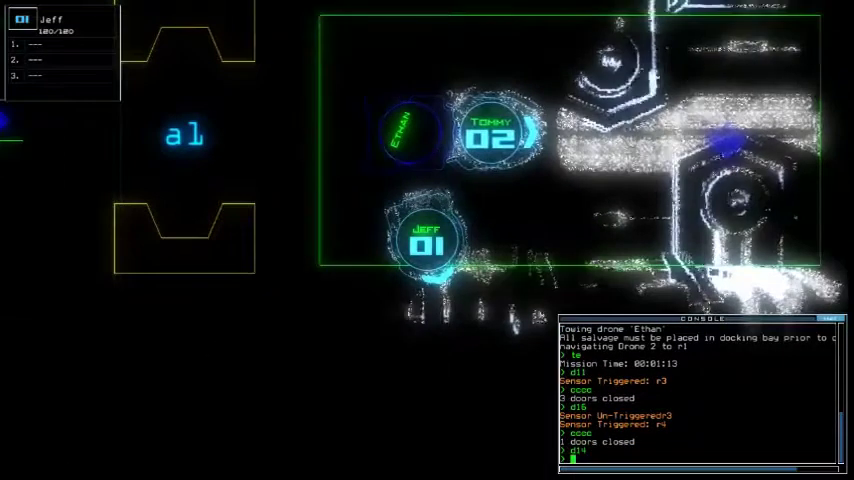
pyautogui.write('3d14')
pyautogui.press('Return')
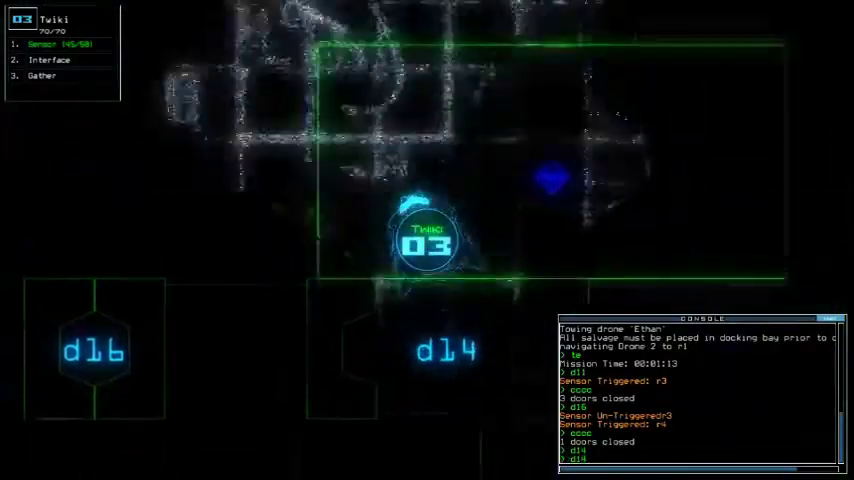
pyautogui.write('d11')
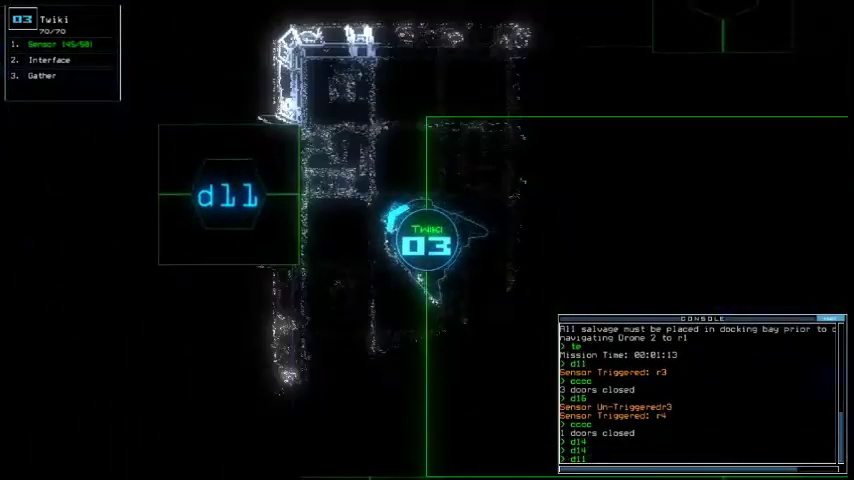
pyautogui.write('sa')
pyautogui.press('Return')
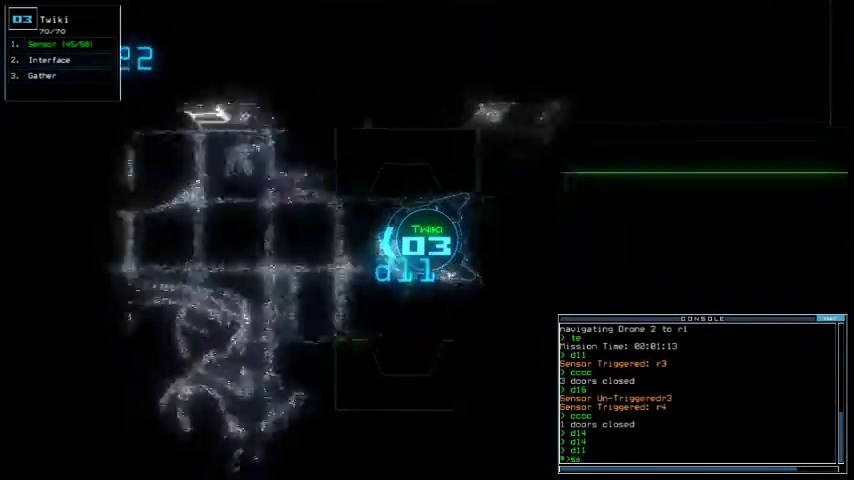
pyautogui.write('ss')
pyautogui.press('Return')
pyautogui.write('rm r2 r6')
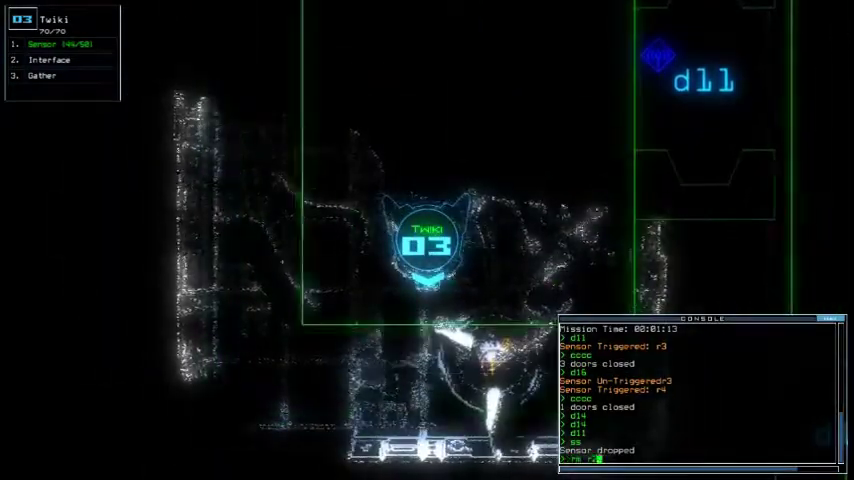
# - Drive Twiki up past door d23 and open it
pyautogui.press('Tab')
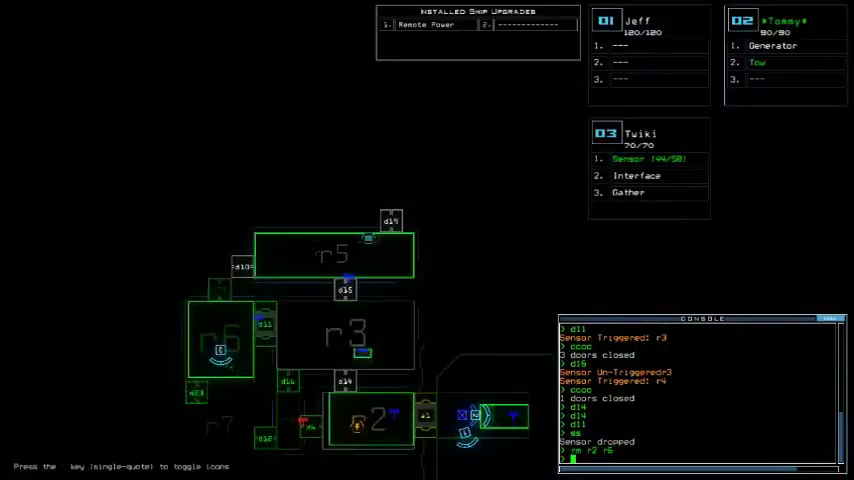
pyautogui.press('Tab')
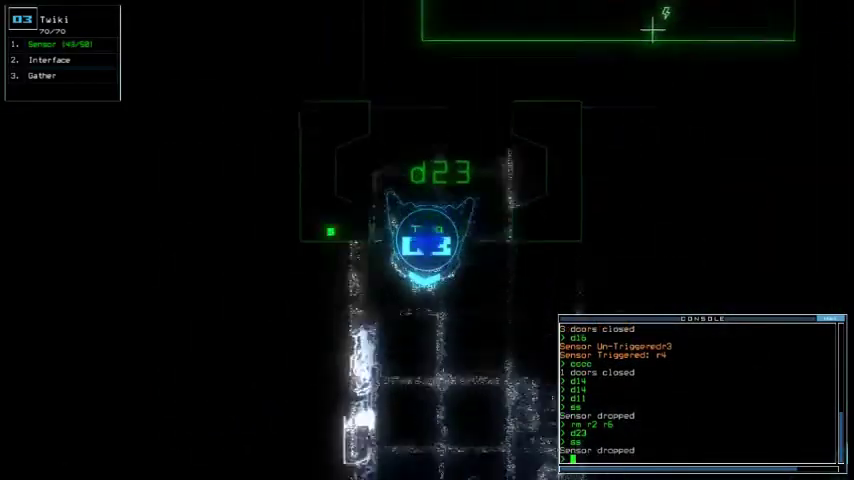
pyautogui.press('Down')
pyautogui.press('Right')
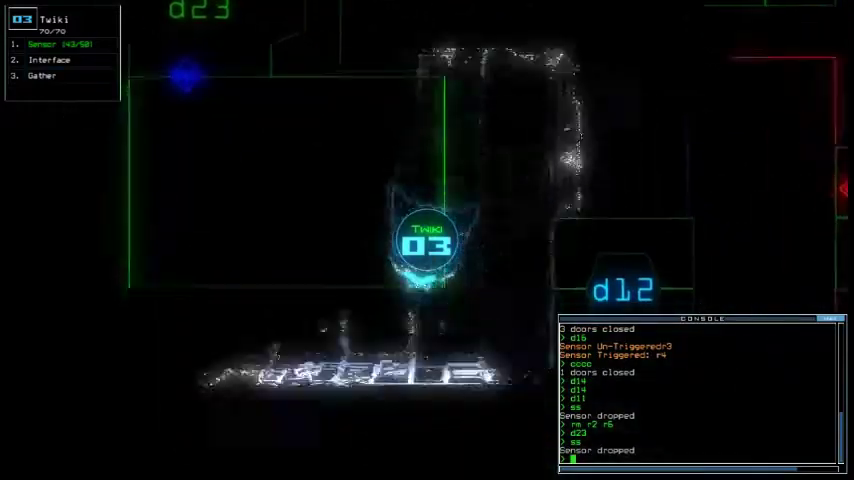
pyautogui.press('Left')
pyautogui.press('Up')
pyautogui.write('d23')
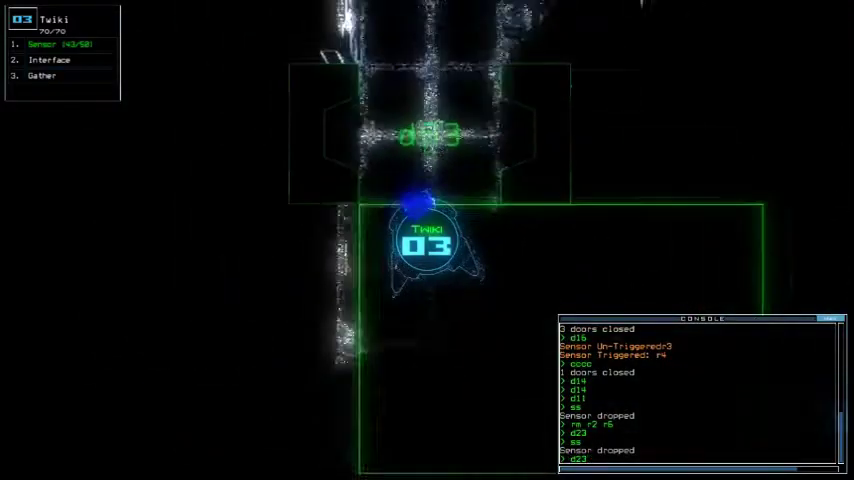
pyautogui.press('Up')
pyautogui.press('Return')
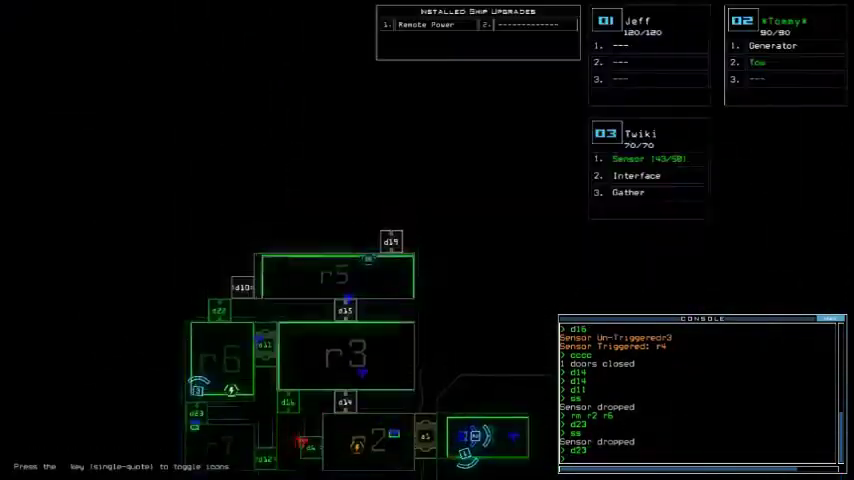
pyautogui.write('d22;d22')
# - Open door d22 and drop a sensor where Twiki stands
pyautogui.press('Return')
pyautogui.press('Tab')
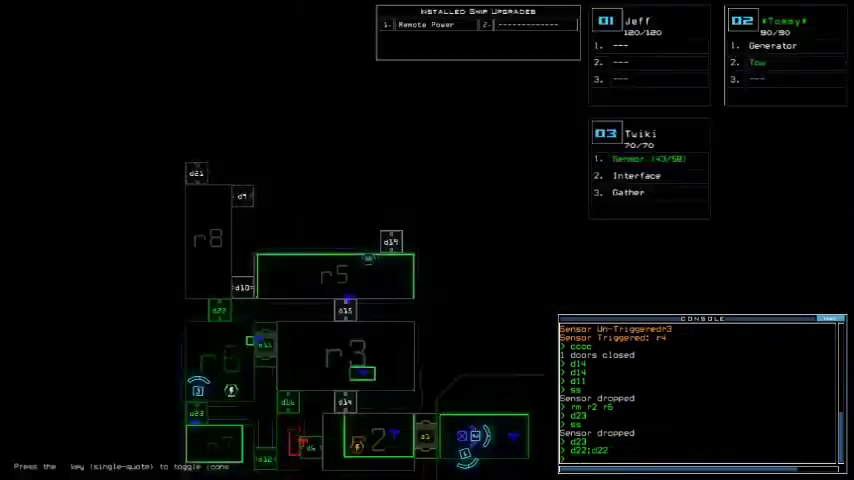
pyautogui.press('Tab')
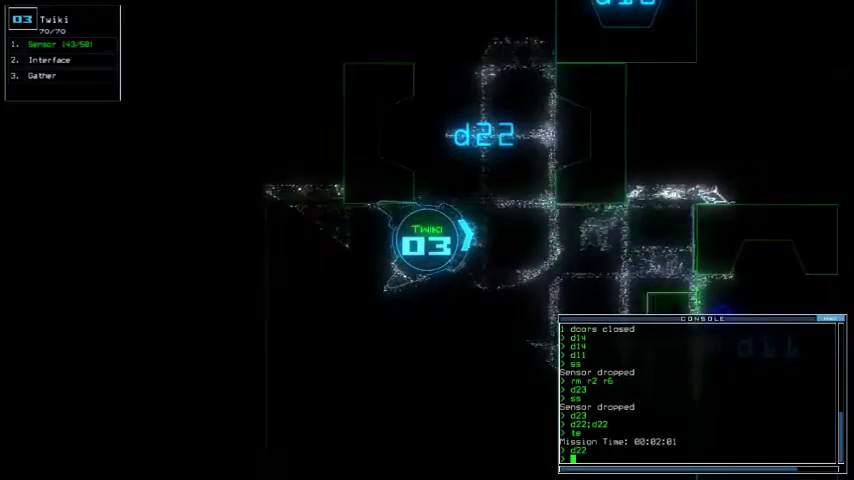
pyautogui.press('Tab')
pyautogui.press('Tab')
pyautogui.write('c')
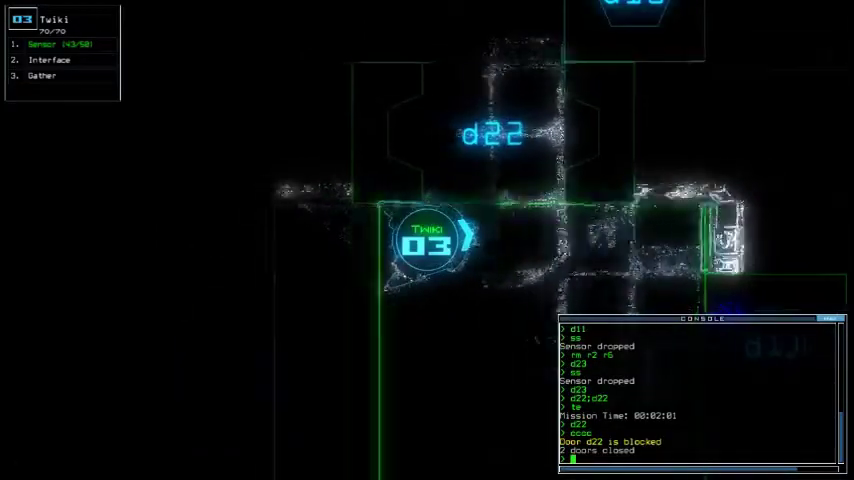
pyautogui.write('d')
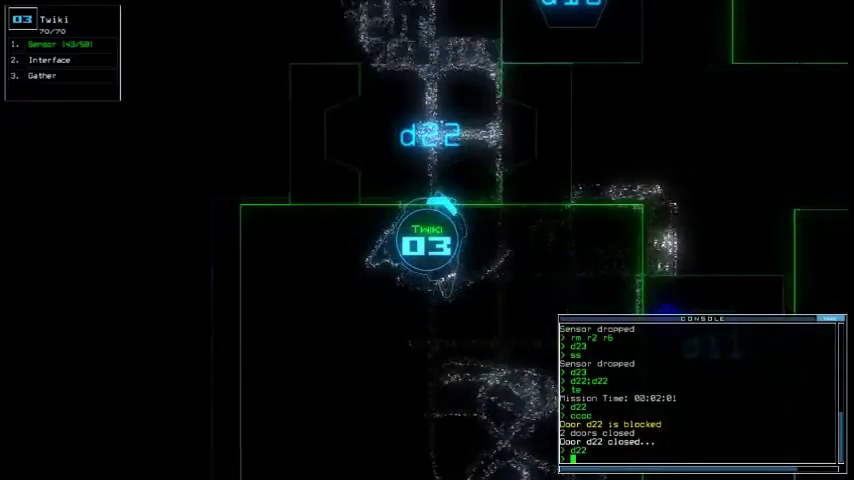
pyautogui.write('ss')
pyautogui.press('Return')
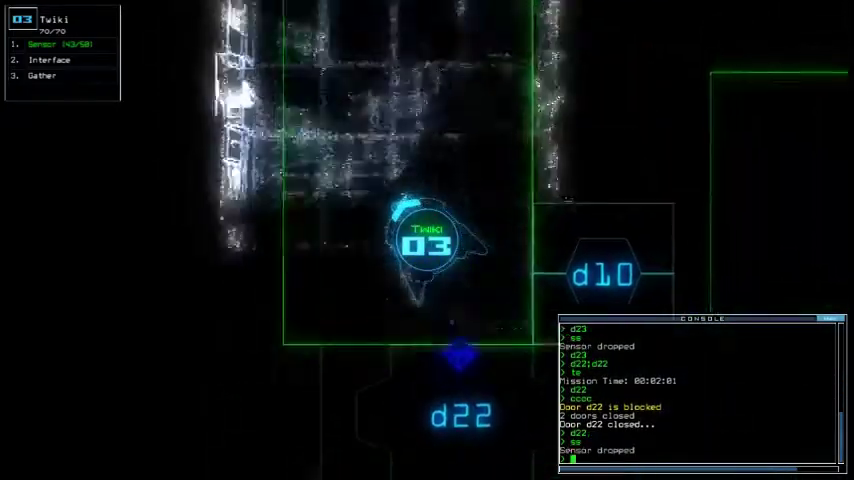
# - Drive Twiki upward and close the doors behind it
pyautogui.press('Up')
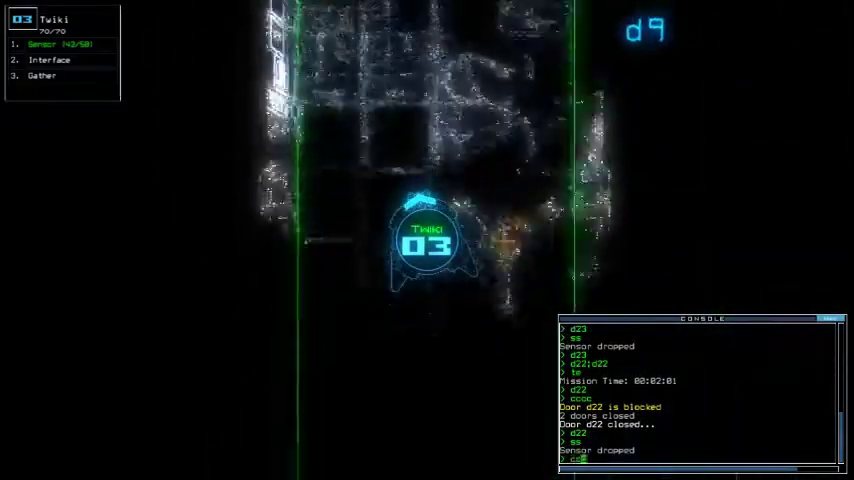
pyautogui.write('cccc')
pyautogui.press('Return')
pyautogui.press('Tab')
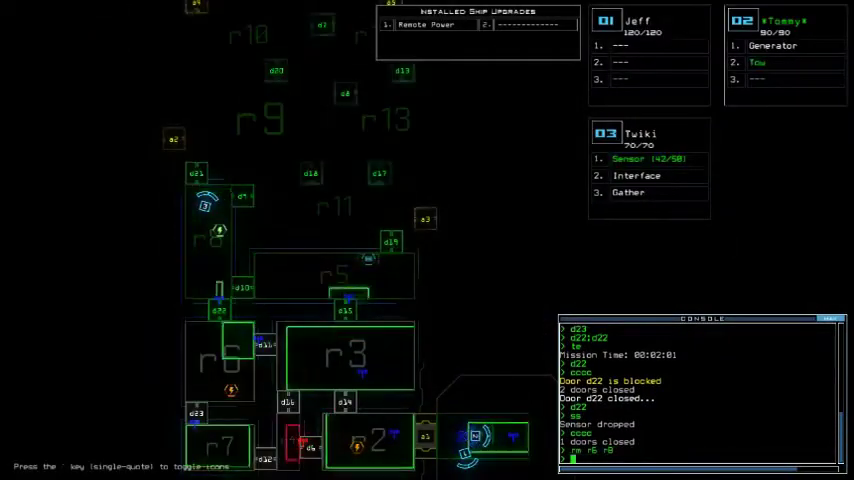
pyautogui.hotkey('ctrl', 'Up')
pyautogui.press('Tab')
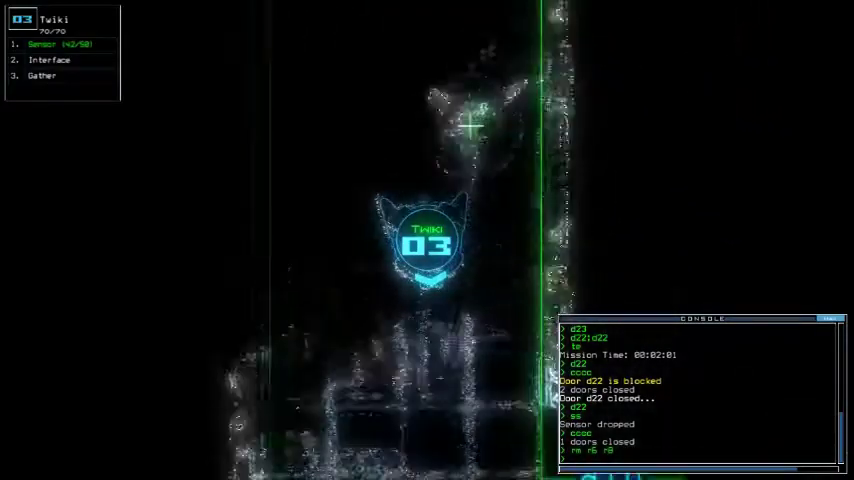
pyautogui.write('d10')
# - Open d10 and close the doors behind Twiki, then open d19 and drop a sensor
pyautogui.press('Return')
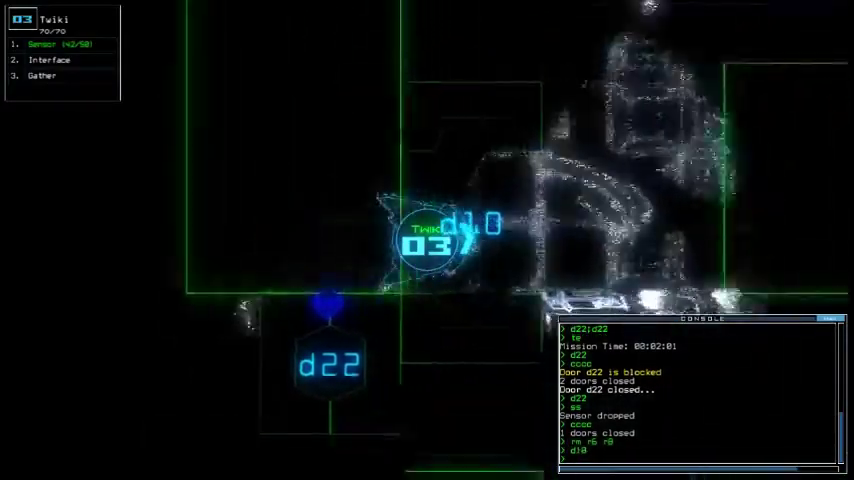
pyautogui.write('cccc')
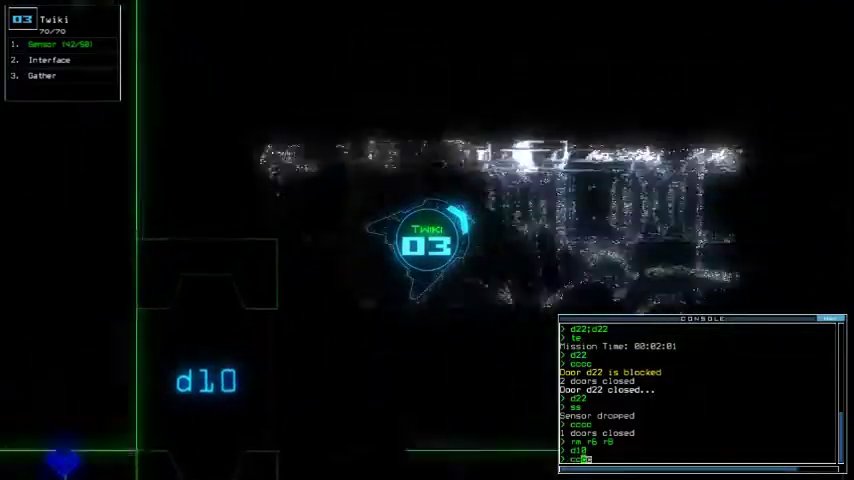
pyautogui.press('Return')
pyautogui.write('te')
pyautogui.press('Return')
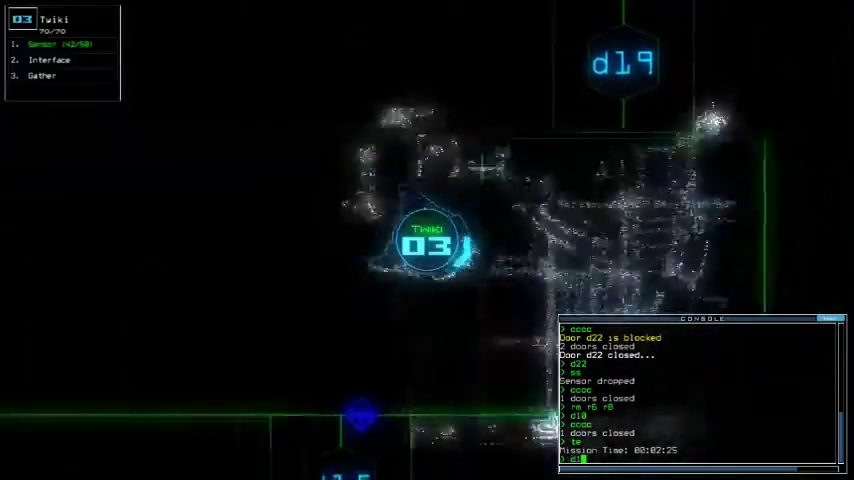
pyautogui.write('d19')
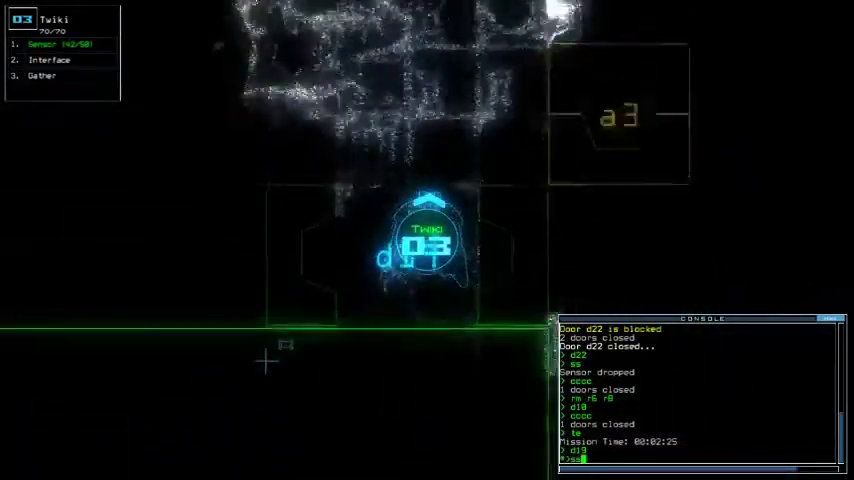
pyautogui.press('Return')
pyautogui.write('ss')
pyautogui.press('Return')
pyautogui.write('fly')
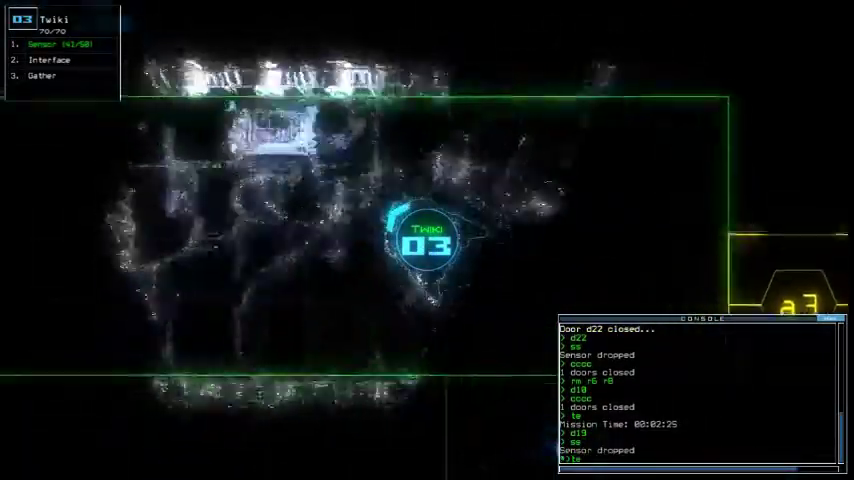
pyautogui.write('cccc')
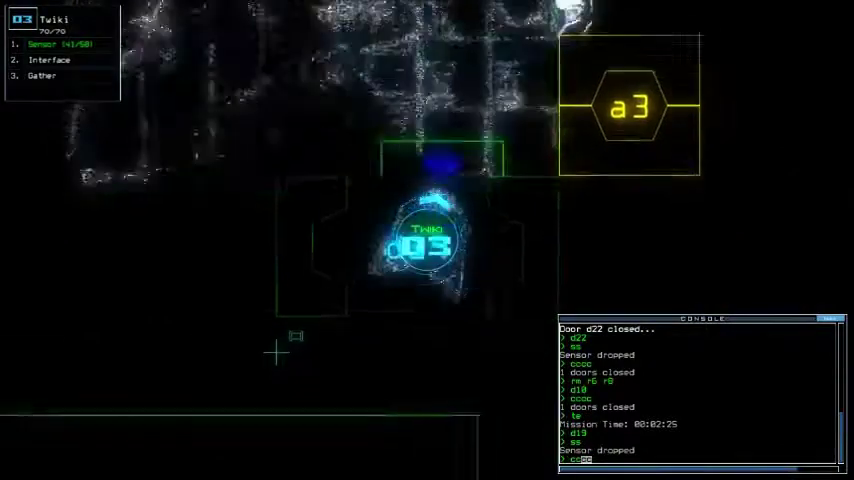
# - Close the door behind Twiki, view the ship scan results, and stop Tommy's towing
pyautogui.press('Return')
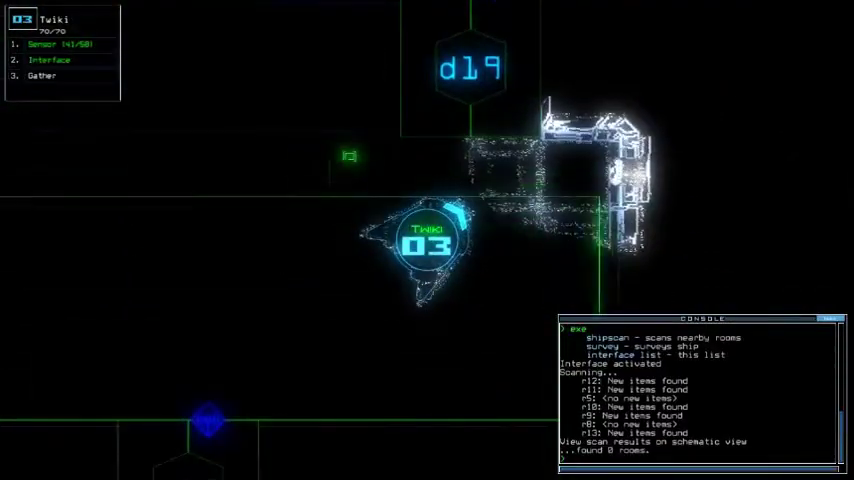
pyautogui.press('Tab')
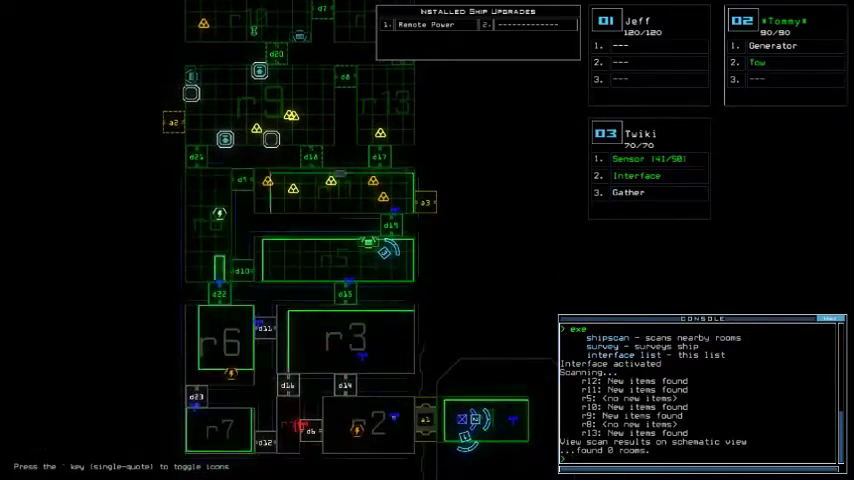
pyautogui.press('Tab')
pyautogui.write('t')
pyautogui.press('Return')
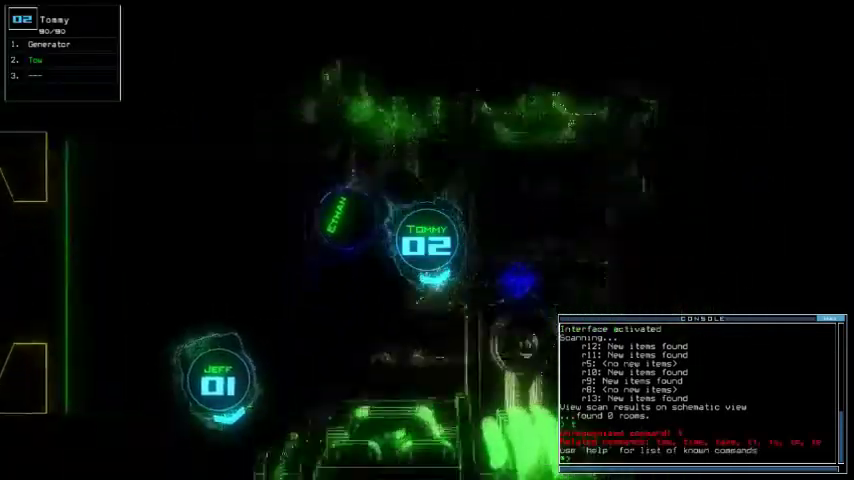
pyautogui.press('Left')
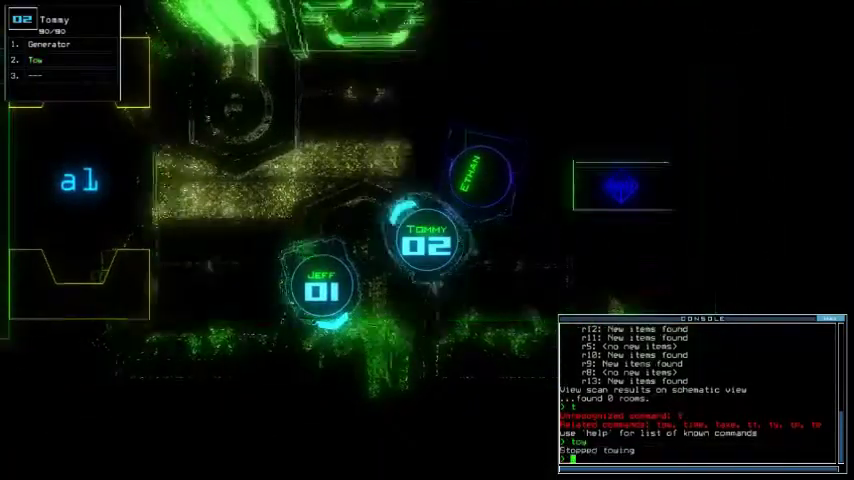
pyautogui.write('generator rs')
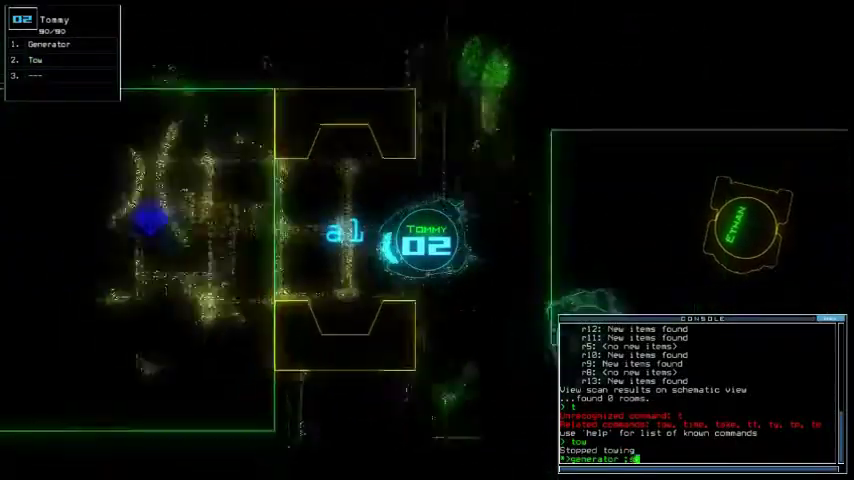
pyautogui.write('hip')
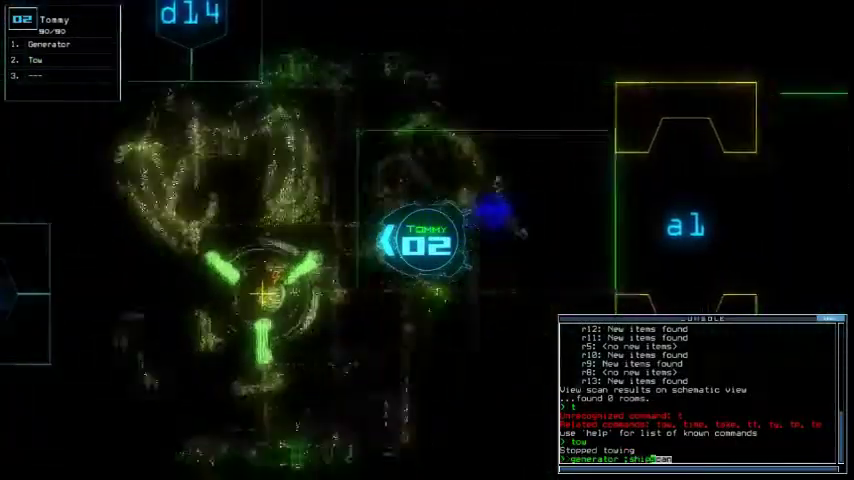
# - Run Tommy's generator for a second ship scan and send Tommy to room r2
pyautogui.press('Return')
pyautogui.press('Tab')
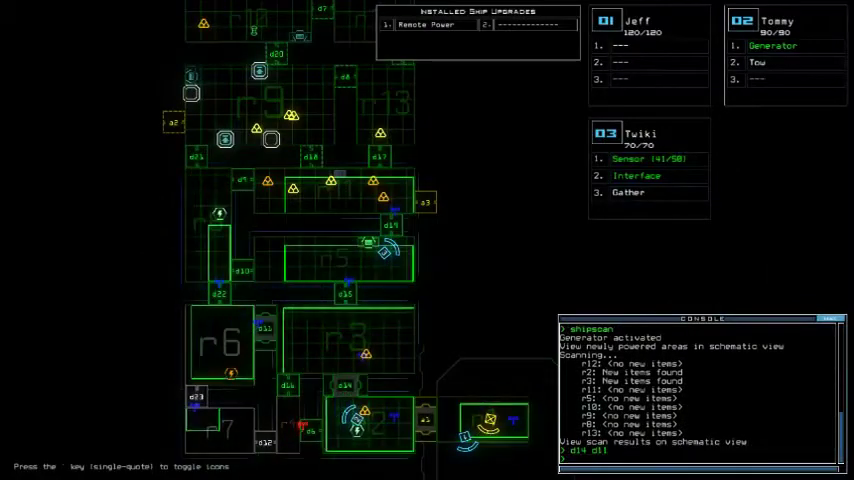
pyautogui.press('Tab')
pyautogui.write('generator ;')
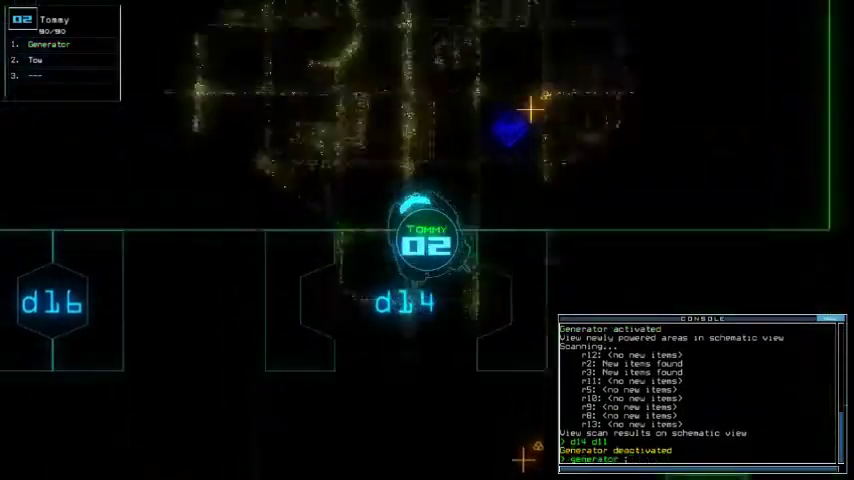
pyautogui.write('shipscan ;')
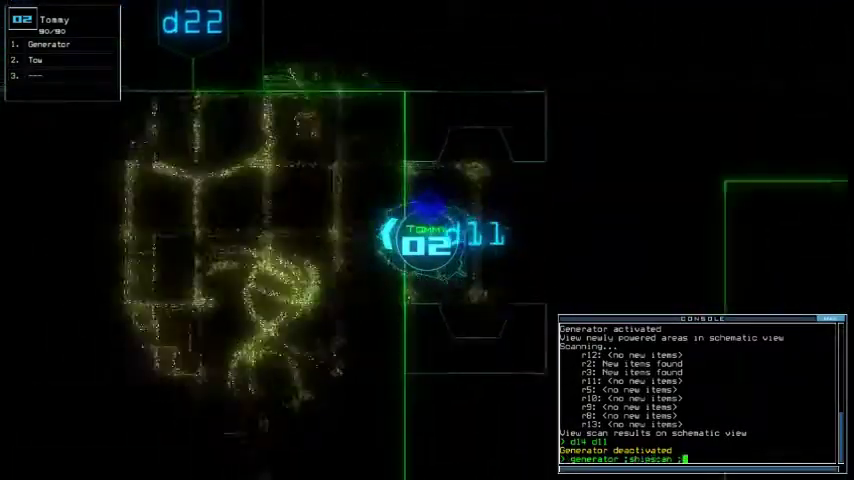
pyautogui.write('navigate r')
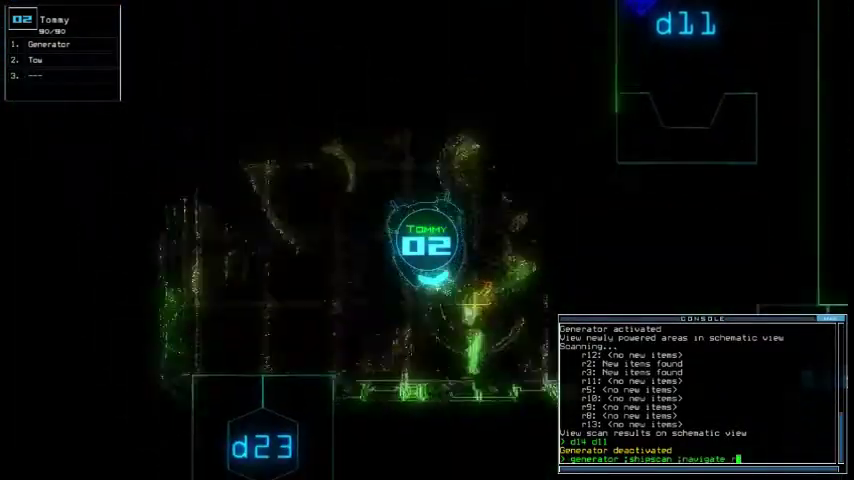
pyautogui.press('Tab')
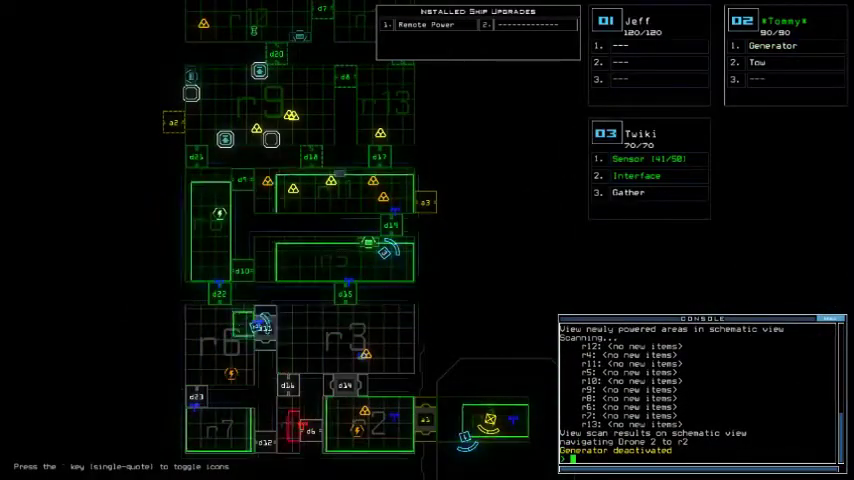
# - Power up generator 2 with drone 2 while drone 3 gathers nearby scrap
pyautogui.press('Tab')
pyautogui.write('d15')
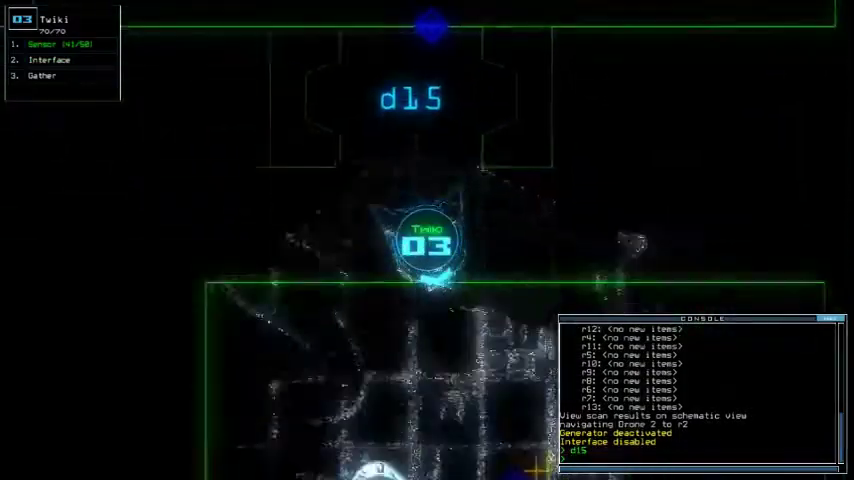
pyautogui.write('d')
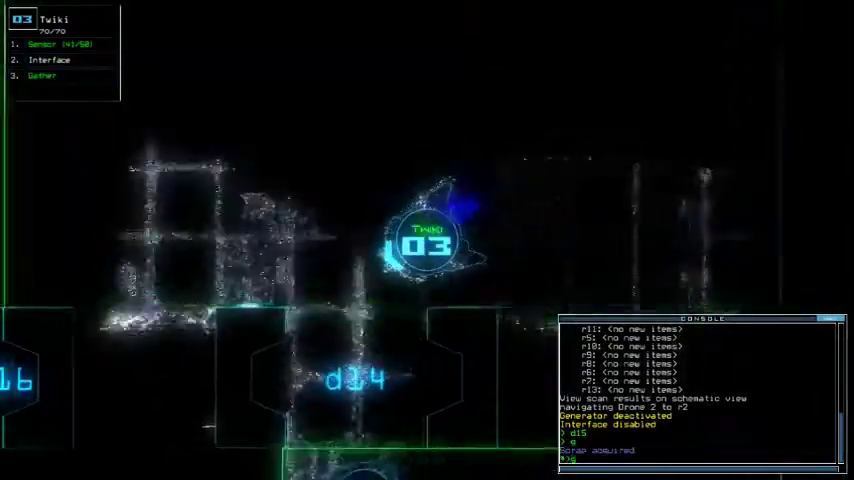
pyautogui.write('2')
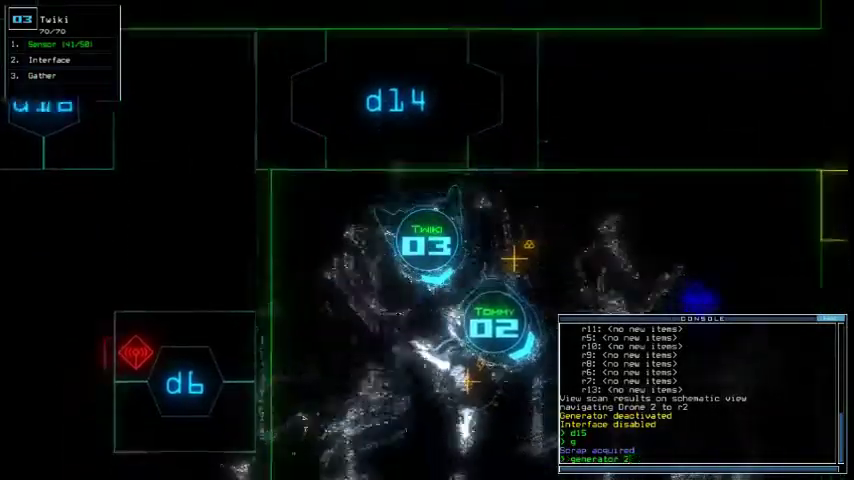
pyautogui.press('Return')
pyautogui.write('g')
pyautogui.press('Return')
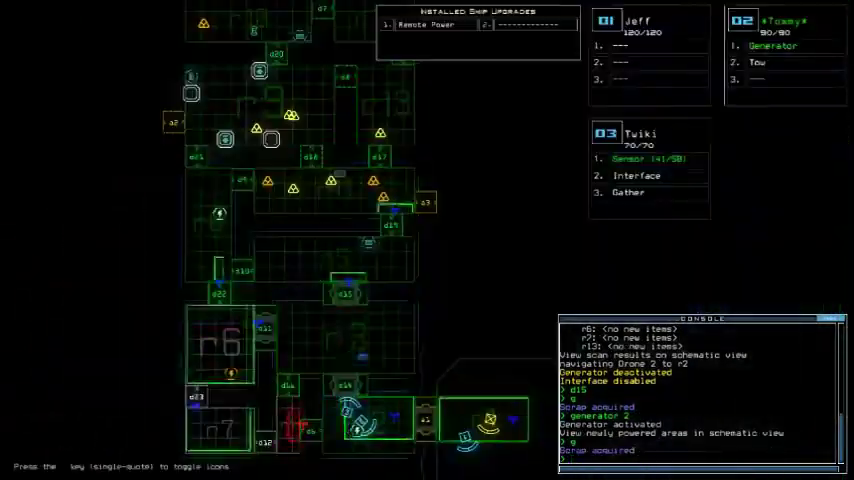
pyautogui.write('back 2')
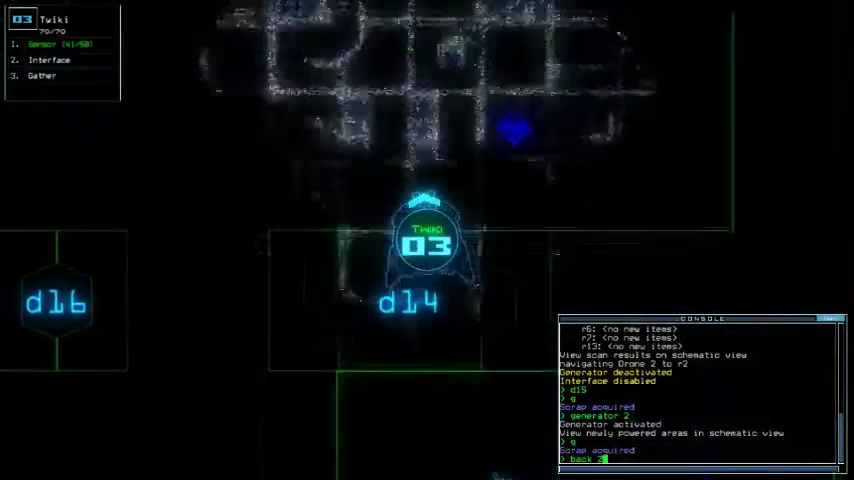
# - Send drone 2 back to r1, close the surrounding doors, and move drone 3 to d15
pyautogui.press('Return')
pyautogui.write('cccc')
pyautogui.press('Return')
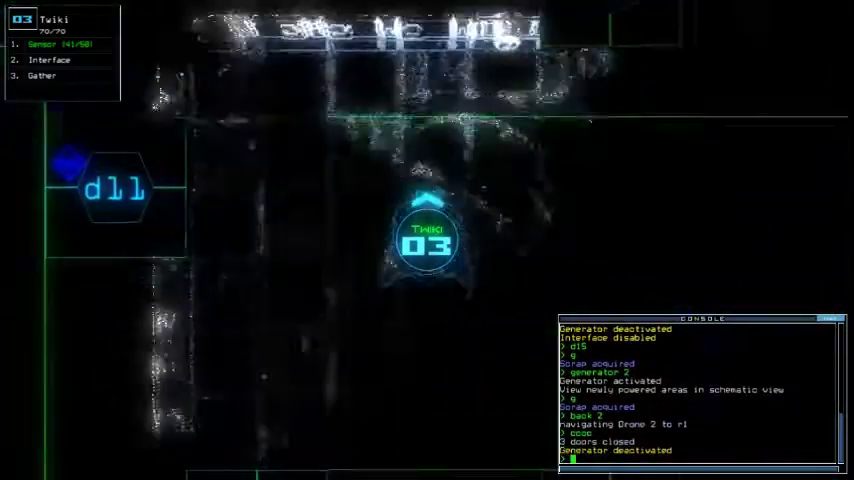
pyautogui.write('d15')
pyautogui.press('Return')
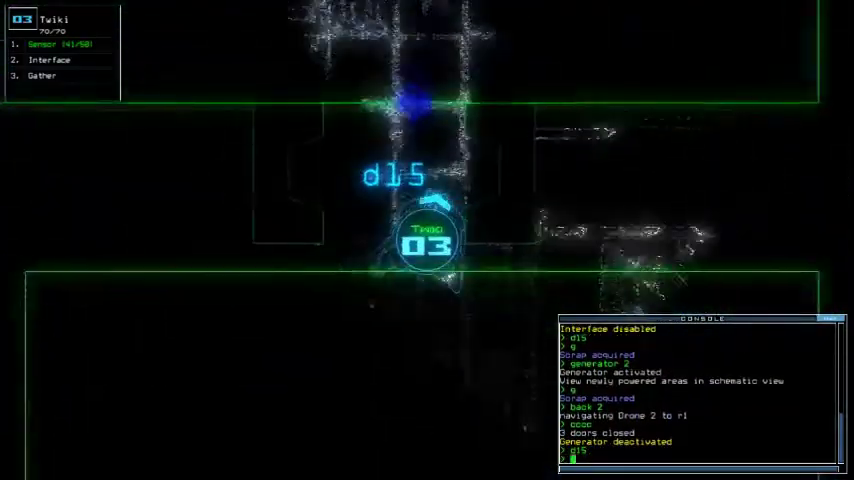
pyautogui.write('d15')
# - Move drone 3 through d15 to door d10, checking the schematic, and close the nearby door
pyautogui.press('Return')
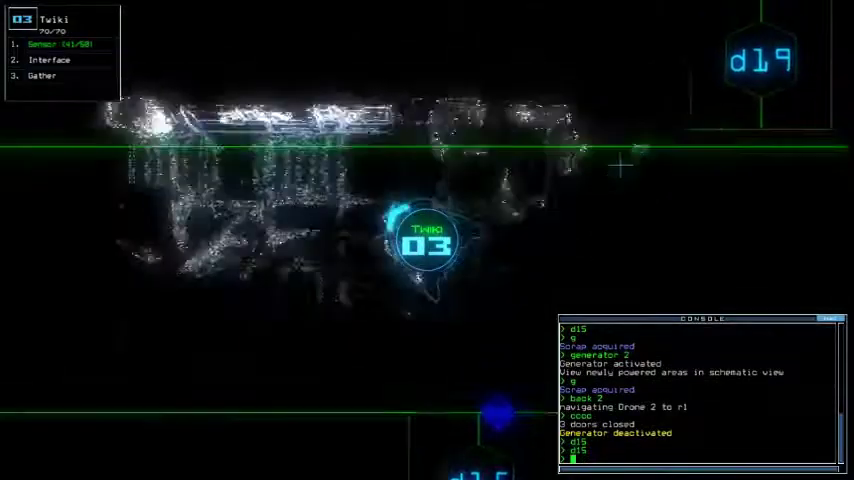
pyautogui.press('Tab')
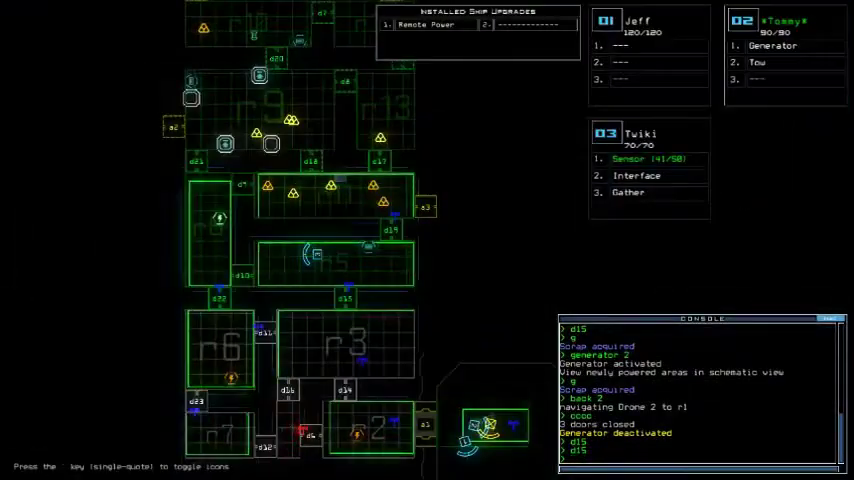
pyautogui.press('Tab')
pyautogui.write('d1')
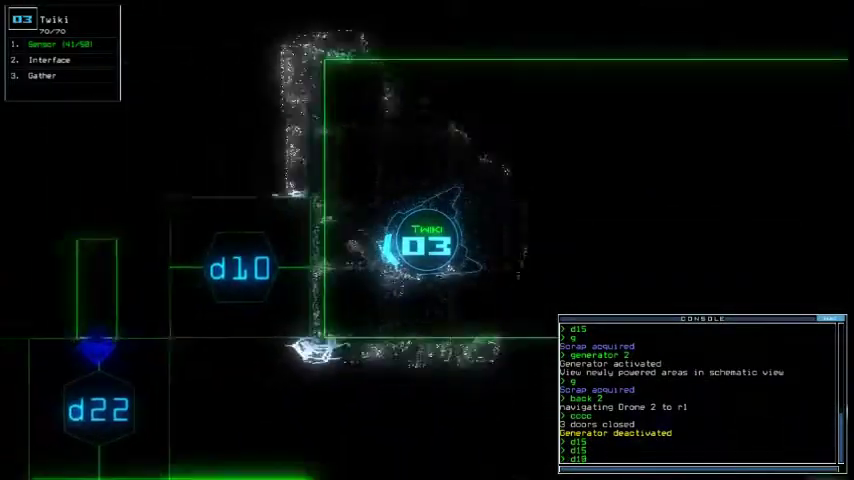
pyautogui.press('Return')
pyautogui.write('cccc')
pyautogui.press('Return')
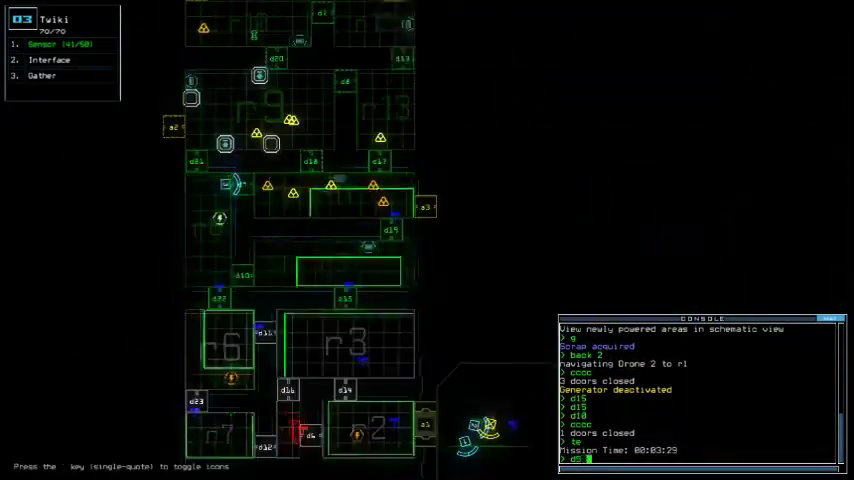
# - Send drone 3 through d9 and gather the room's scrap four times
pyautogui.press('Return')
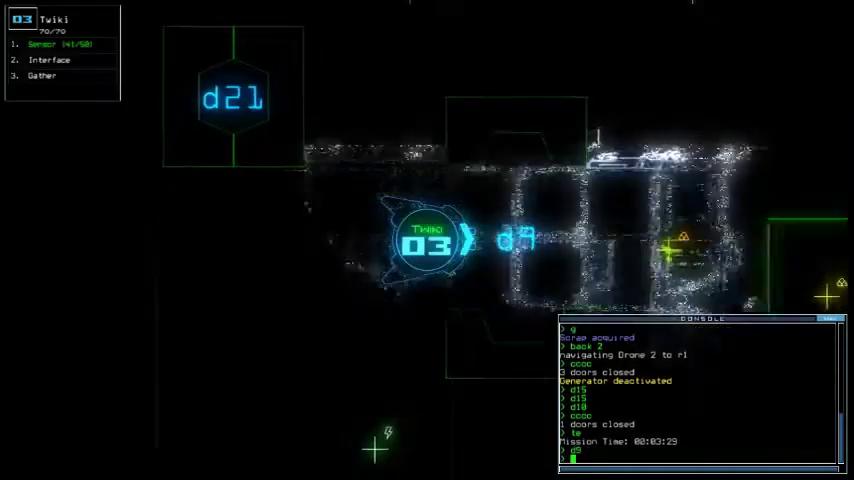
pyautogui.write('g')
pyautogui.press('Return')
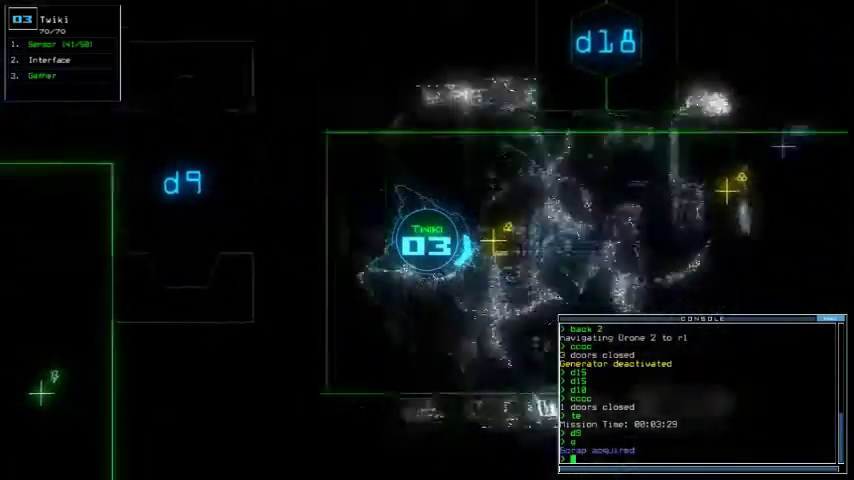
pyautogui.write('g')
pyautogui.press('Return')
pyautogui.write('g')
pyautogui.press('Return')
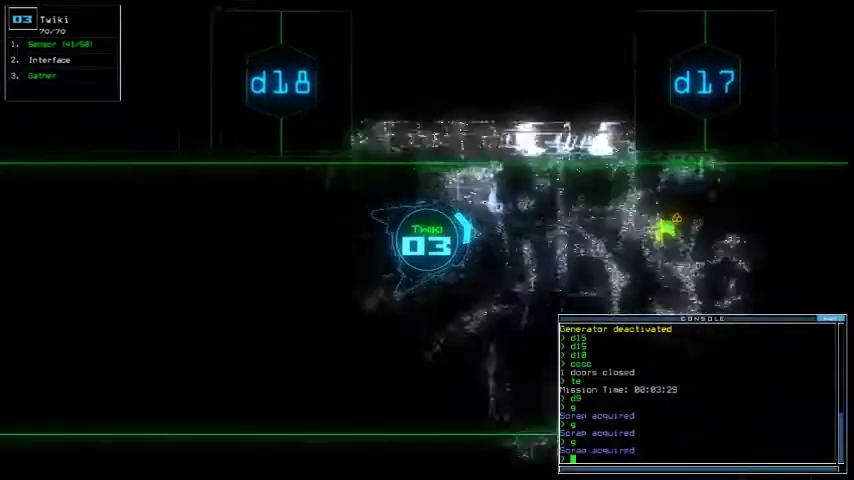
pyautogui.write('g')
pyautogui.press('Return')
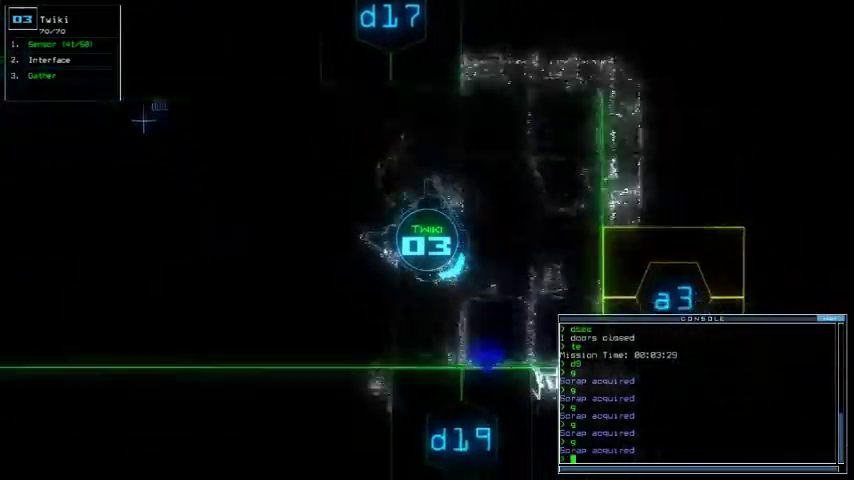
pyautogui.write('d19 > ')
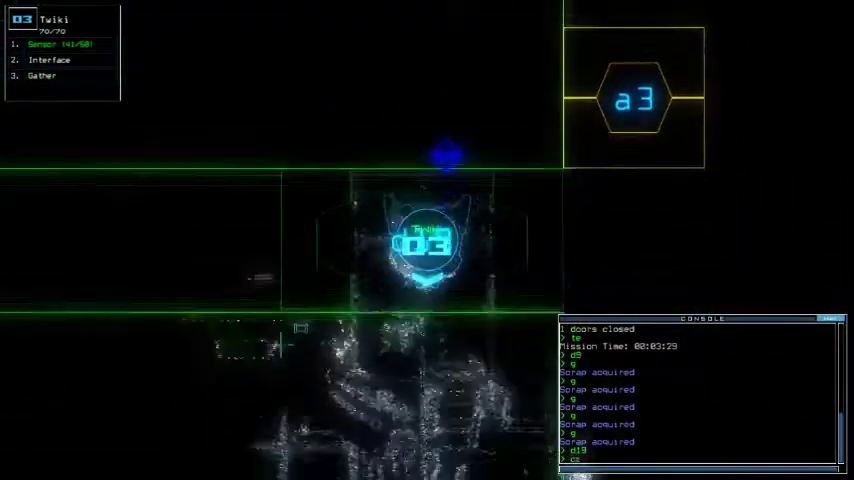
pyautogui.write('close')
# - Close two doors around drone 3 and review the full ship schematic
pyautogui.press('Return')
pyautogui.press('Tab')
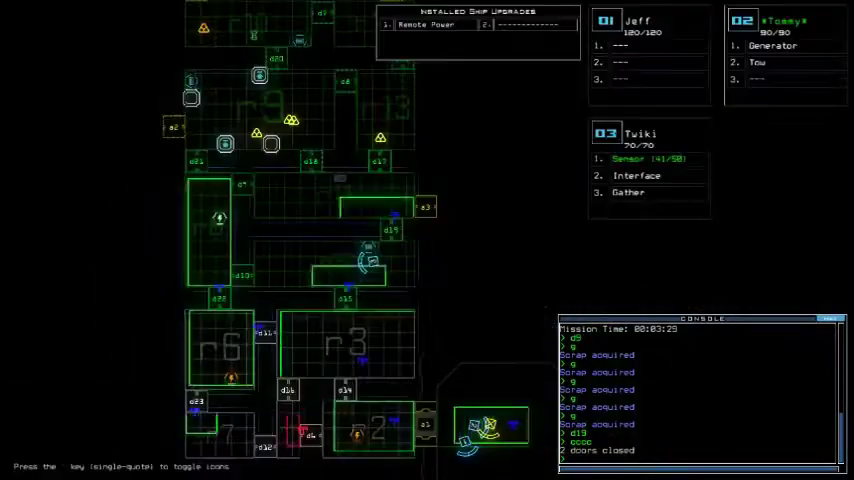
pyautogui.press('Tab')
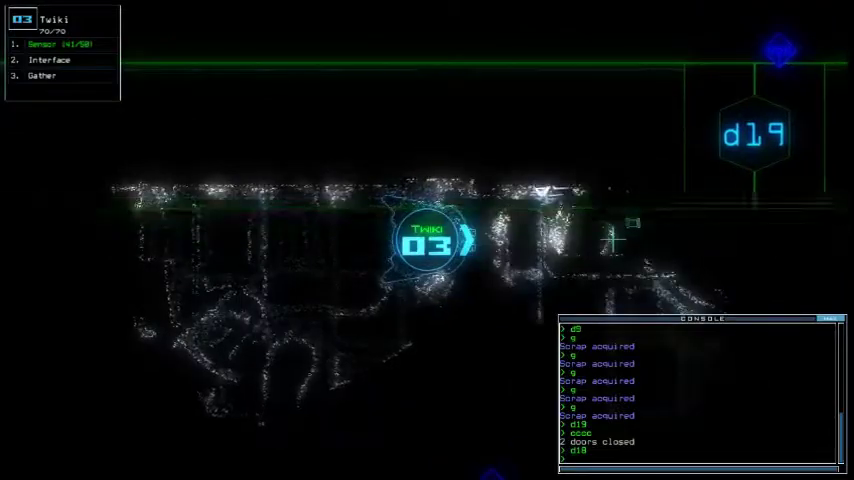
pyautogui.press('Tab')
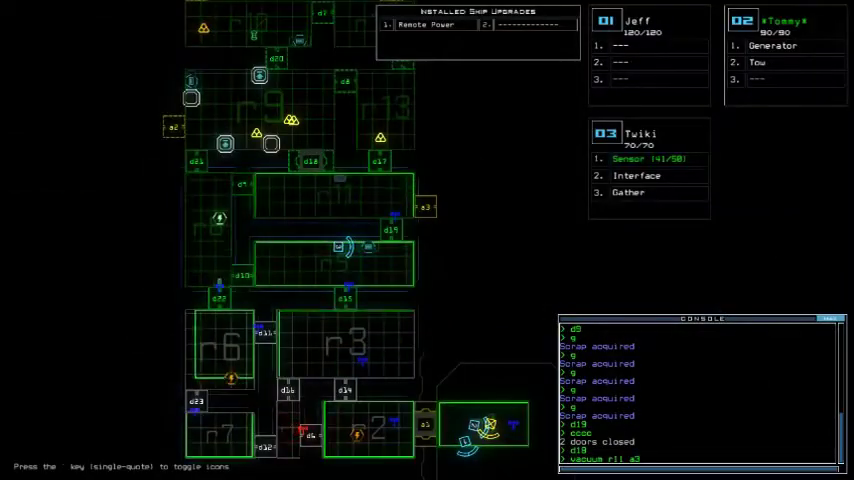
# - Check the vented room, then send drone 3 to d19, drop a sensor, and close the door
pyautogui.press('Tab')
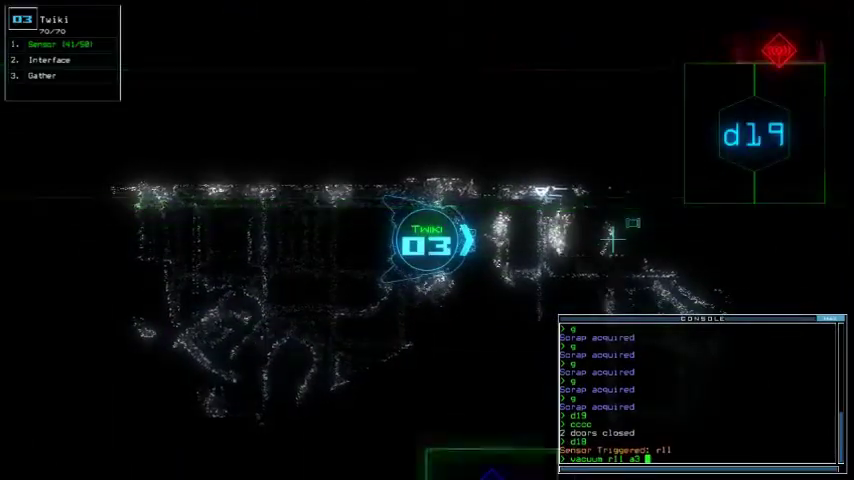
pyautogui.press('Tab')
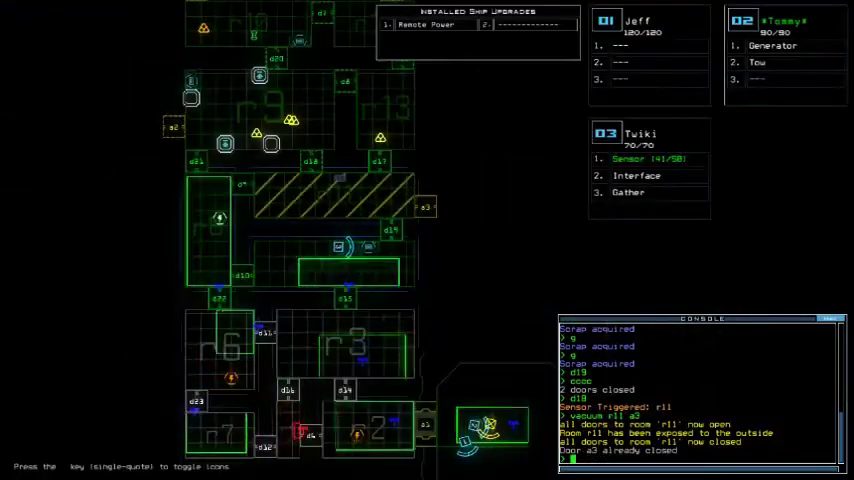
pyautogui.press('Tab')
pyautogui.write('d19')
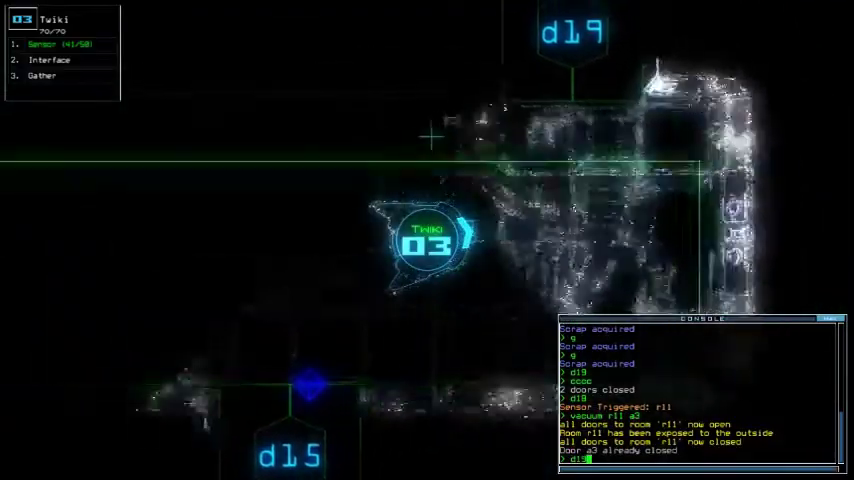
pyautogui.press('Return')
pyautogui.write('ss')
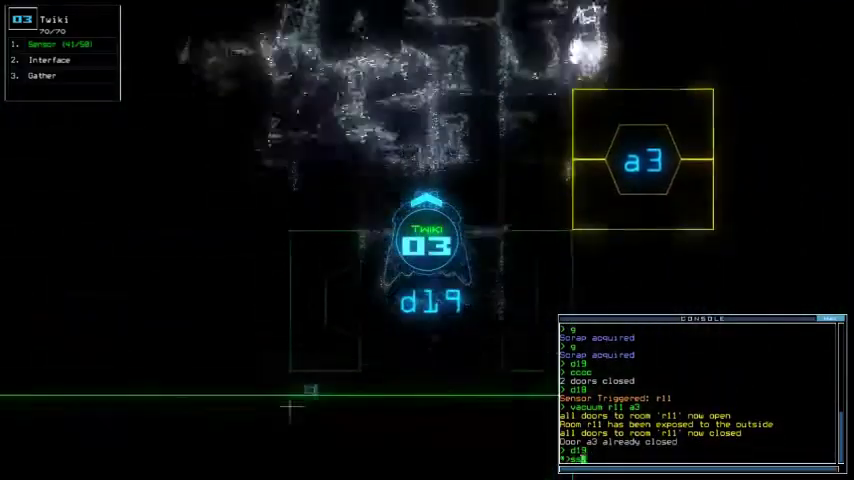
pyautogui.press('Return')
pyautogui.write('cccc')
pyautogui.press('Return')
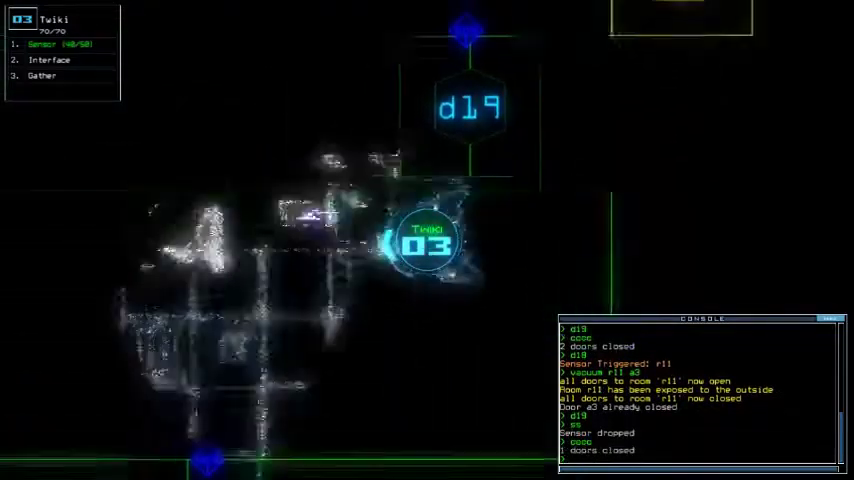
pyautogui.press('Left')
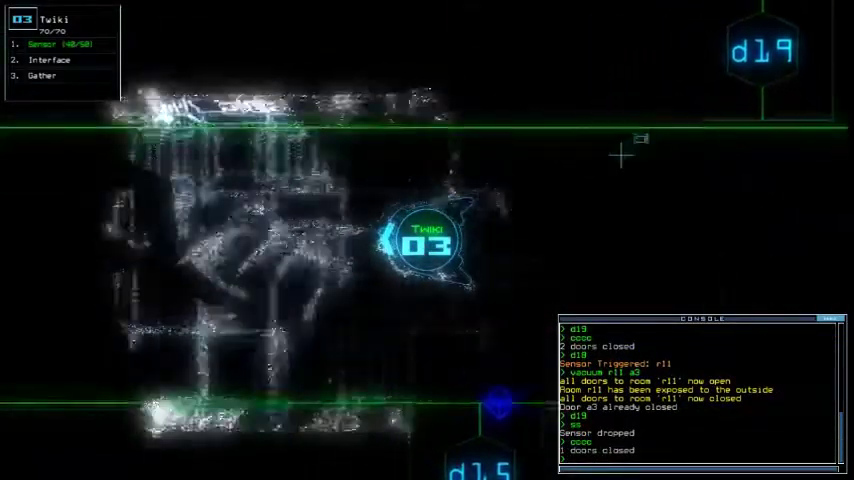
pyautogui.write('d1')
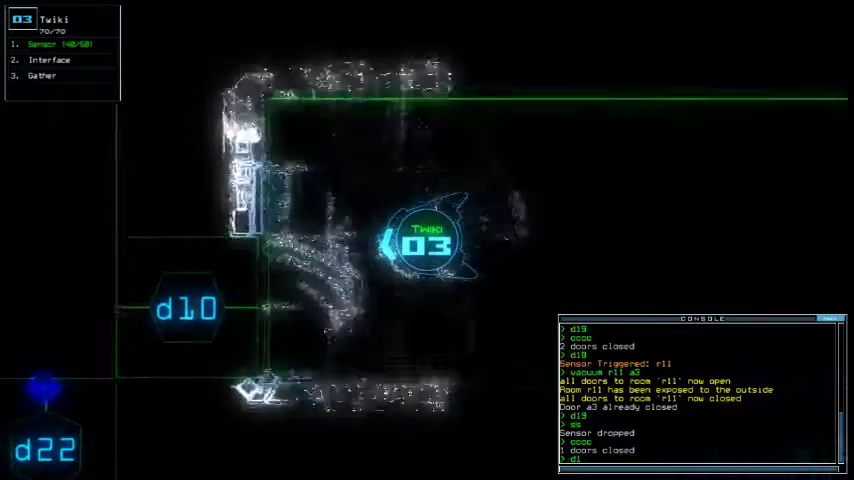
pyautogui.write('0')
# - Send drone 3 to d10, close the door, and check ship status and elapsed time
pyautogui.press('Return')
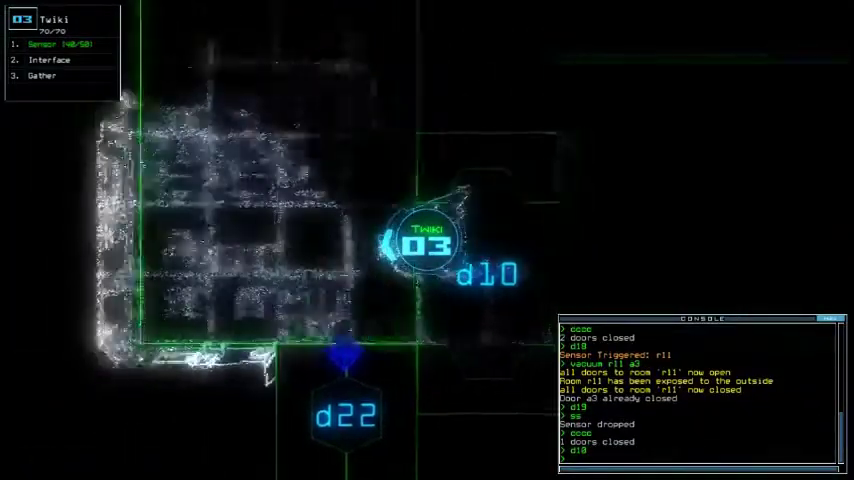
pyautogui.write('cccc')
pyautogui.press('Return')
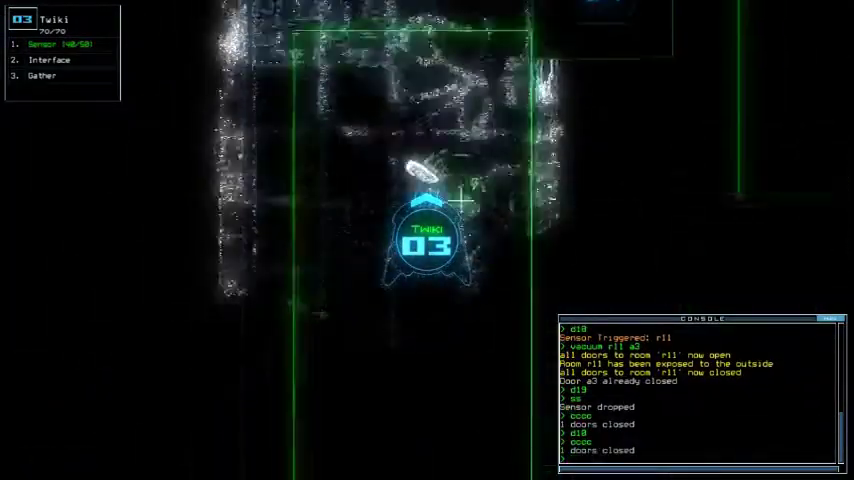
pyautogui.write('status')
pyautogui.press('Return')
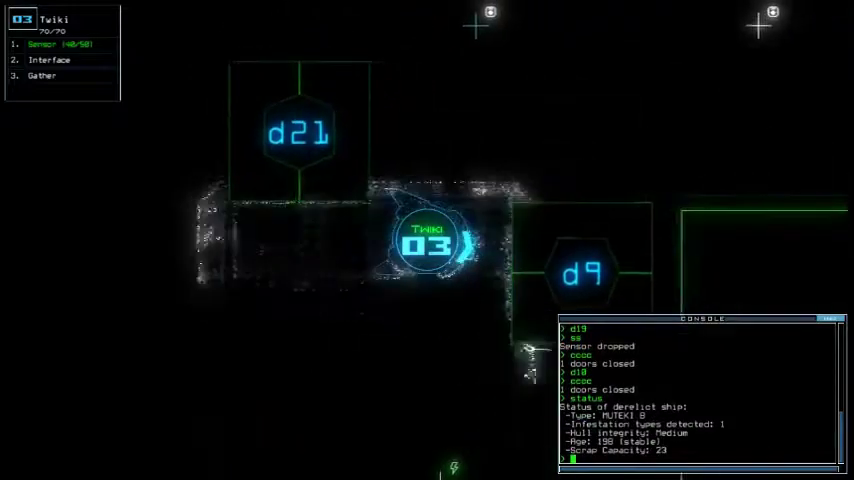
pyautogui.press('Tab')
pyautogui.press('Tab')
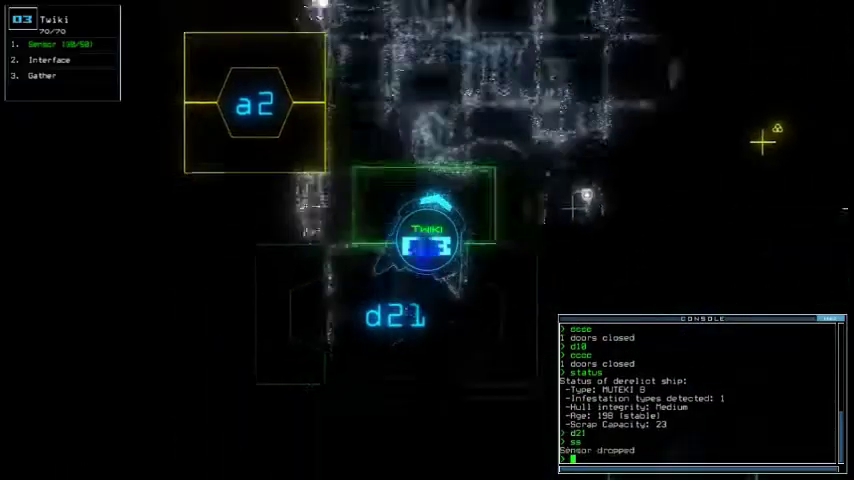
pyautogui.write('te')
pyautogui.press('Return')
pyautogui.write('s')
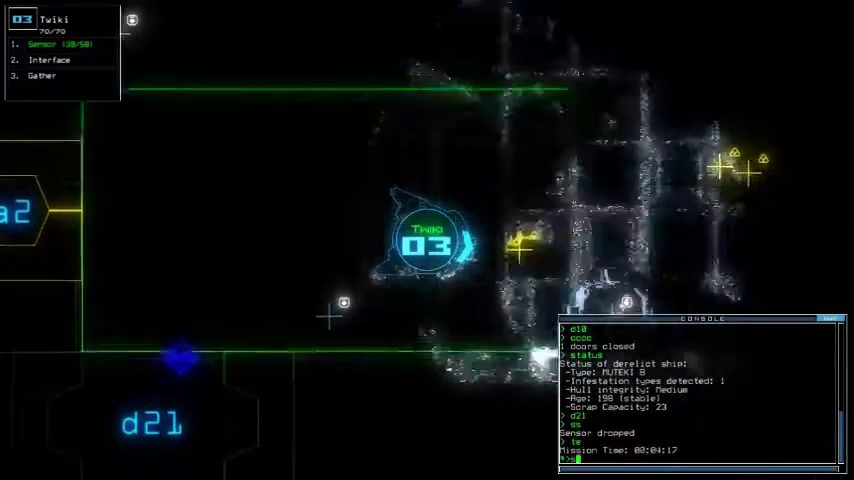
# - Move Twiki into room r9, list its items, and collect its scrap twice
pyautogui.press('Right')
pyautogui.press('Return')
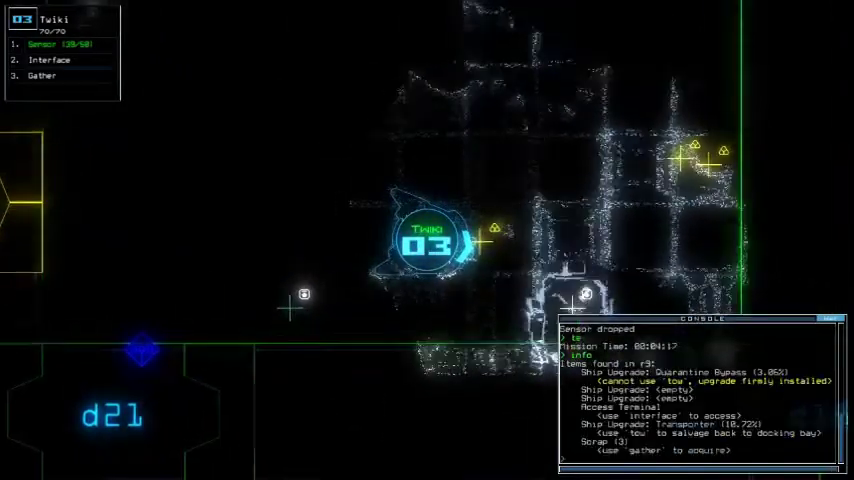
pyautogui.write('g')
pyautogui.press('Return')
pyautogui.write('g')
pyautogui.press('Return')
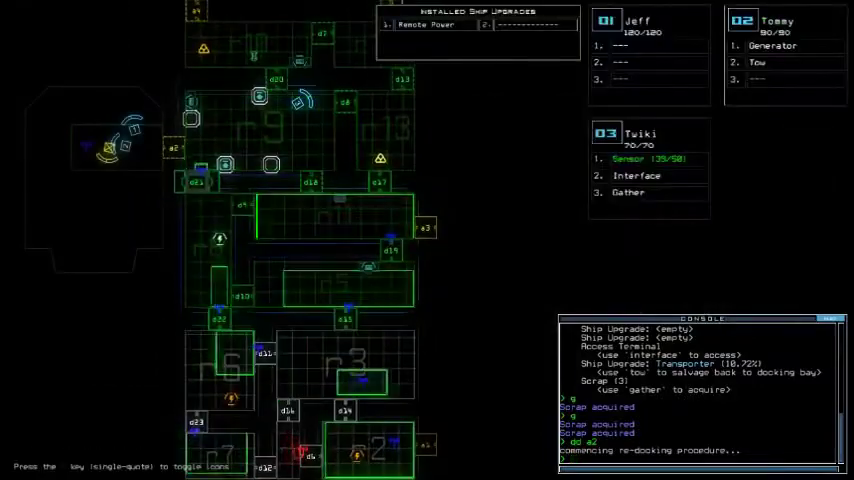
pyautogui.write('1')
# - Have Tommy tow the Transporter toward r1 and equip a Lure in its third slot
pyautogui.press('Return')
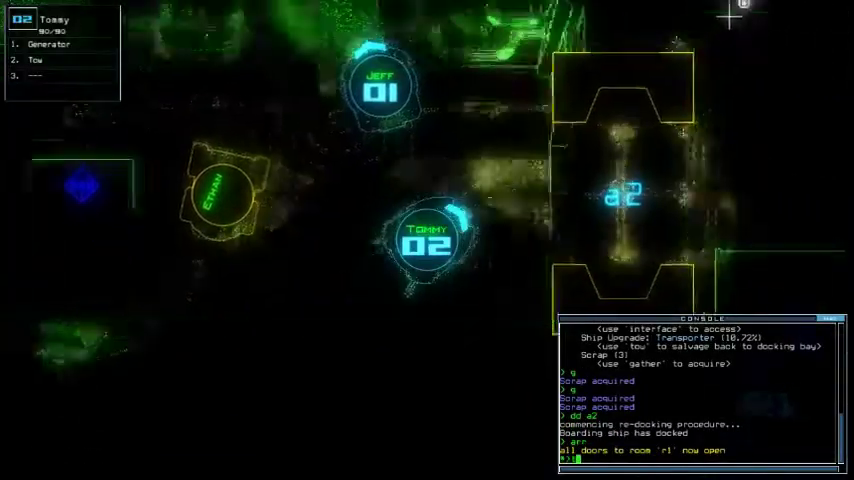
pyautogui.write('tock')
pyautogui.press('Return')
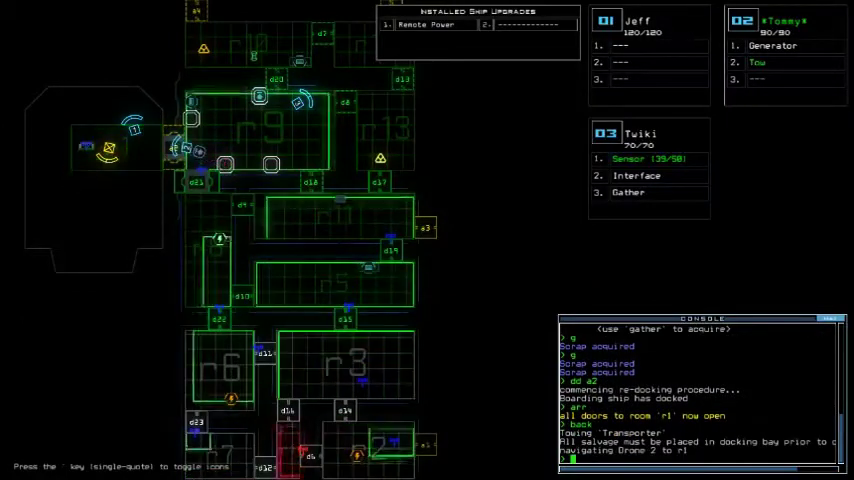
pyautogui.press('2')
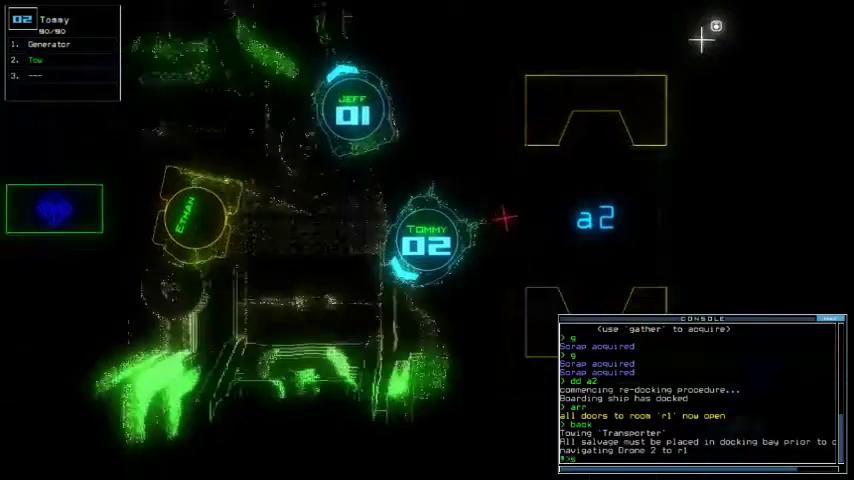
pyautogui.press('s')
pyautogui.press('Escape')
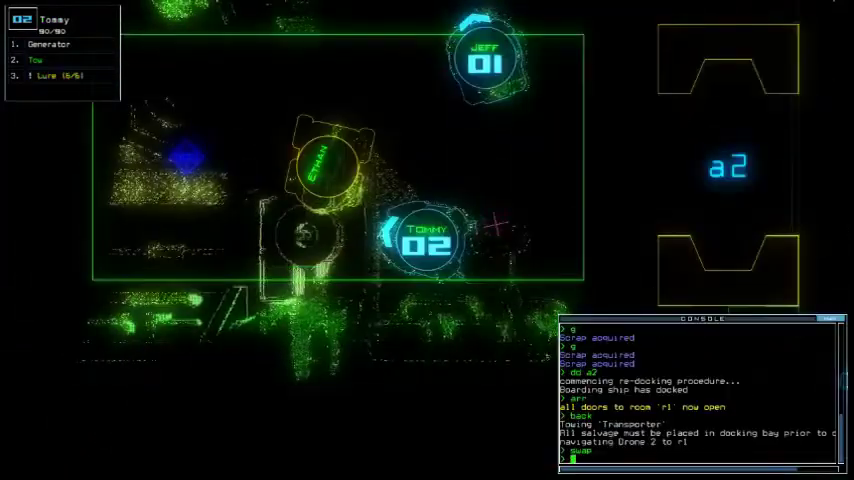
pyautogui.write('dd a1')
# - Start re-docking at a1, close Twiki's nearby door, and send Twiki toward d20
pyautogui.press('Return')
pyautogui.write('3')
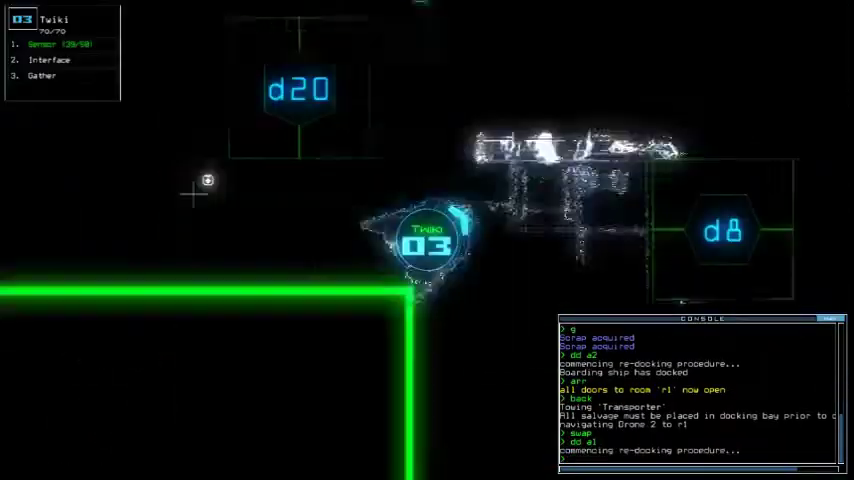
pyautogui.write('c d8')
pyautogui.press('Return')
pyautogui.press('Right')
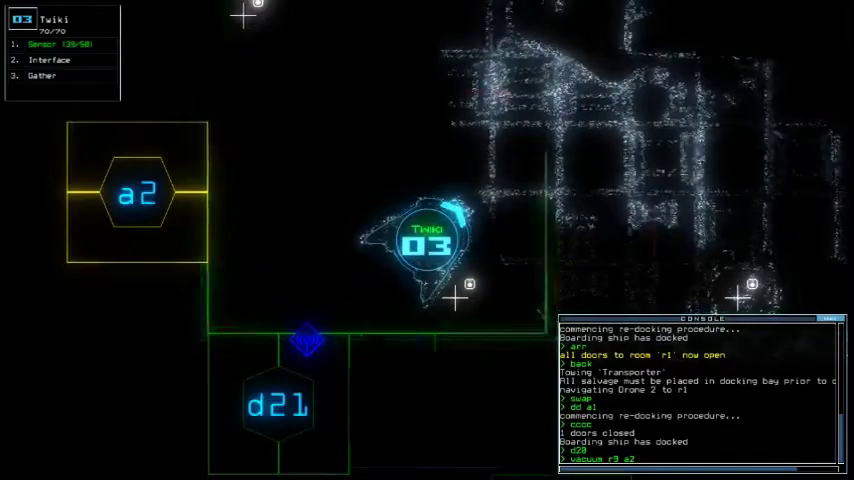
pyautogui.write('ss')
# - Drop sensors around d20 with Twiki and gather the room's fuel
pyautogui.press('Return')
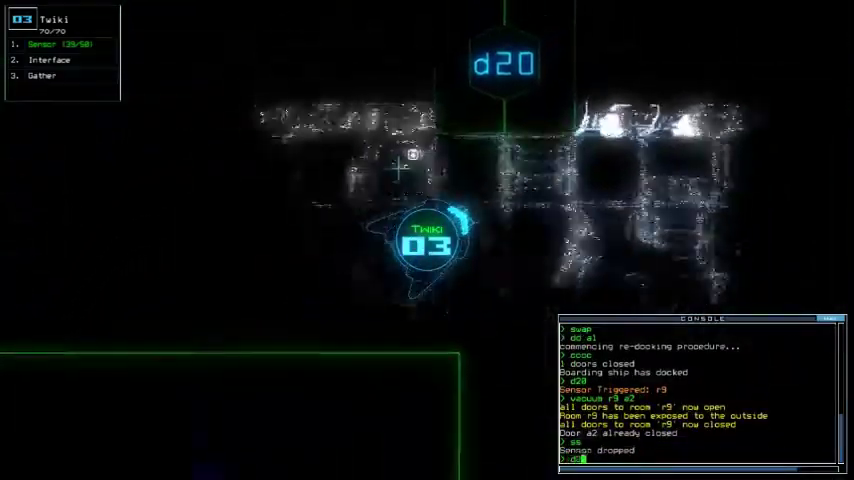
pyautogui.write('d20')
pyautogui.press('Return')
pyautogui.write('ss')
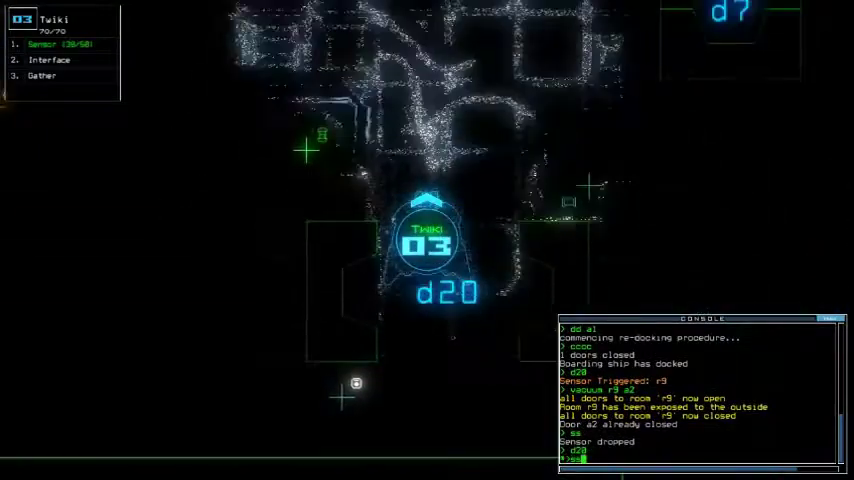
pyautogui.press('Return')
pyautogui.write('g')
pyautogui.press('Return')
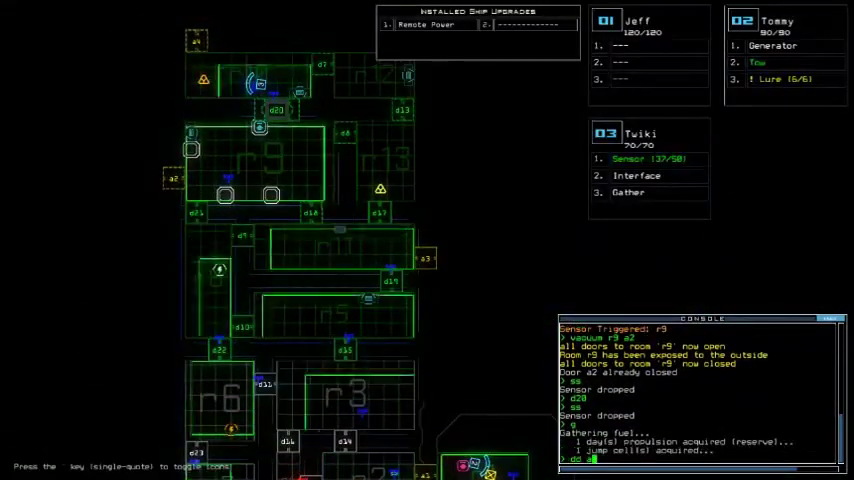
pyautogui.write('2')
# - Start re-docking at a2 and collect the room's scrap with Twiki
pyautogui.press('Return')
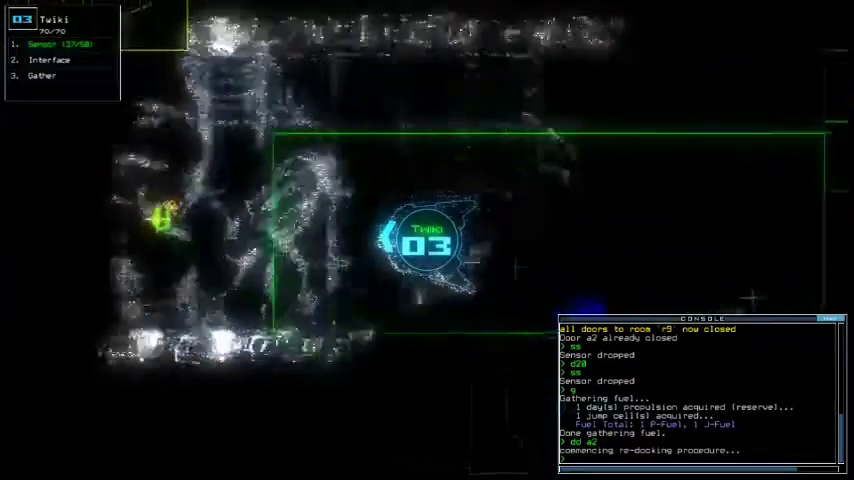
pyautogui.write('g')
pyautogui.press('Return')
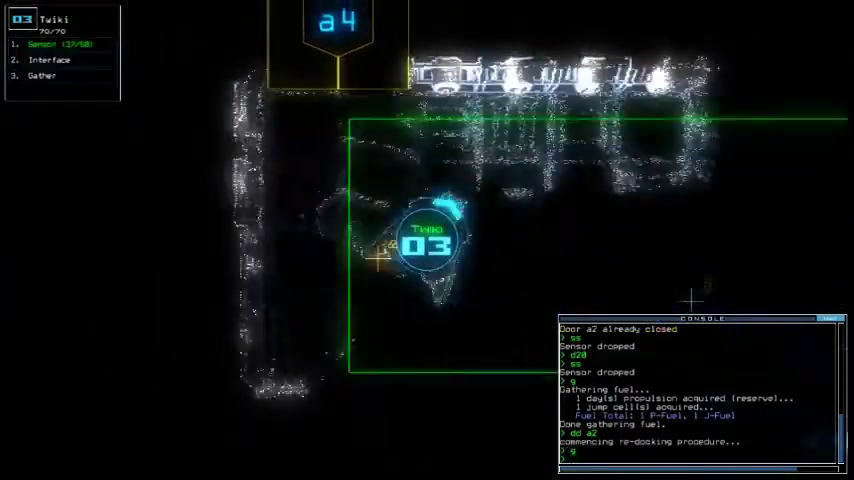
pyautogui.write('g')
pyautogui.press('Return')
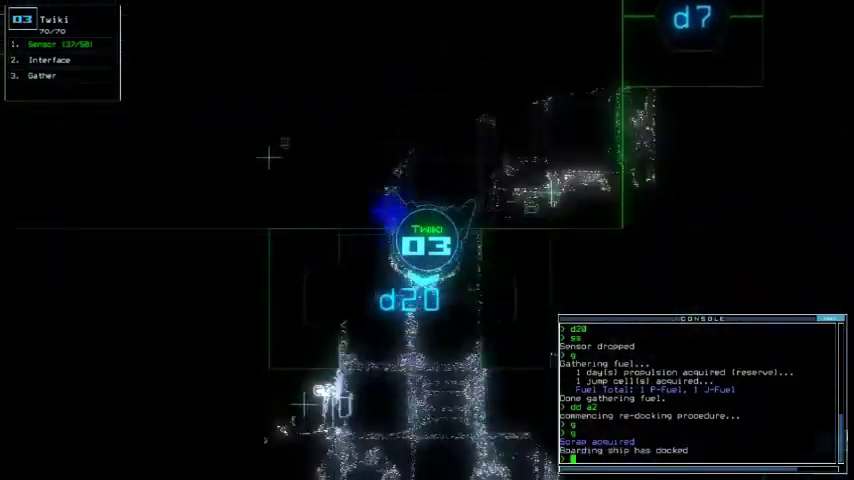
pyautogui.write('d')
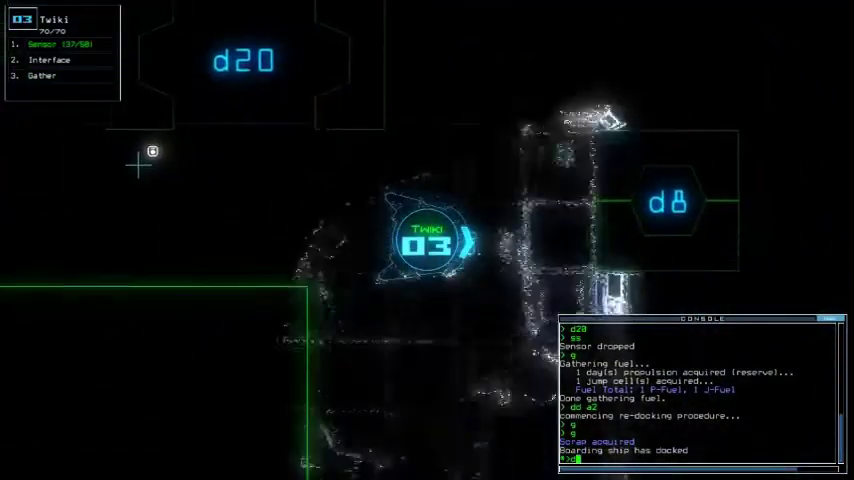
pyautogui.write('8')
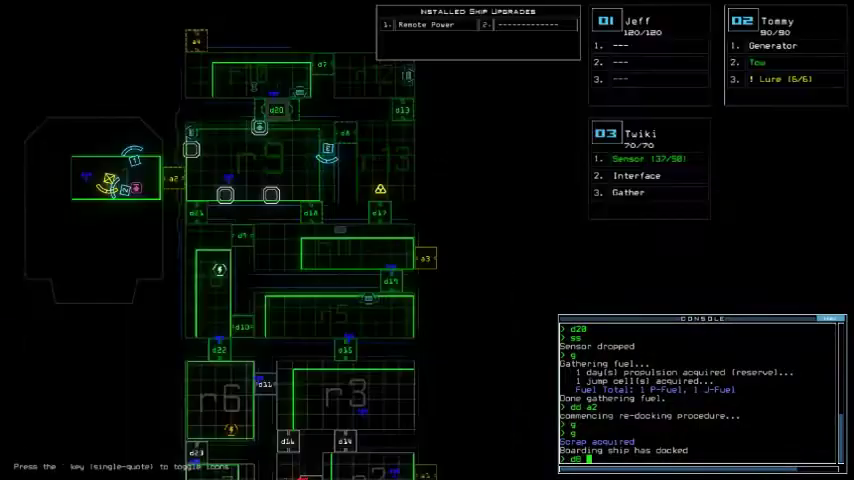
# - Move Twiki to d8, drop a sensor, gather scrap, and return it to r1
pyautogui.press('Return')
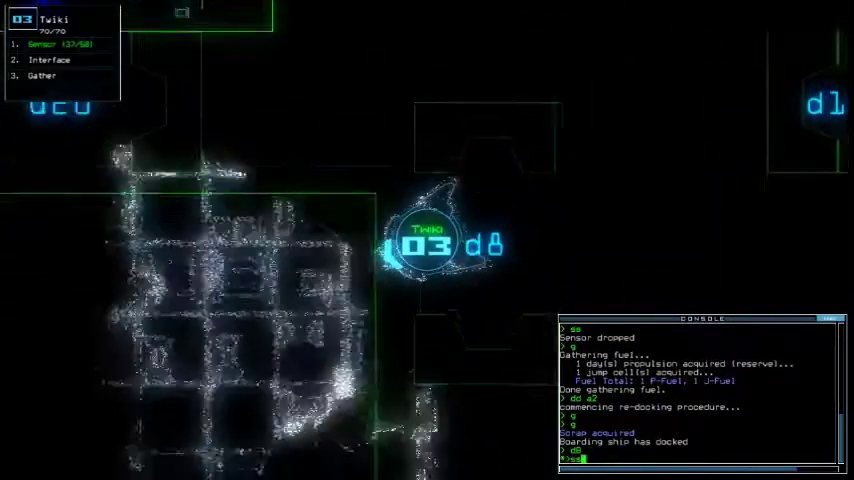
pyautogui.write('ss')
pyautogui.press('Return')
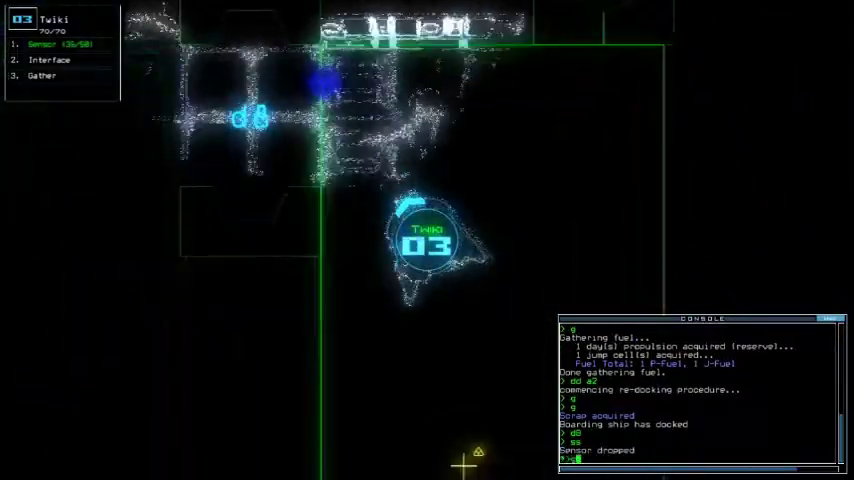
pyautogui.write('g')
pyautogui.press('Return')
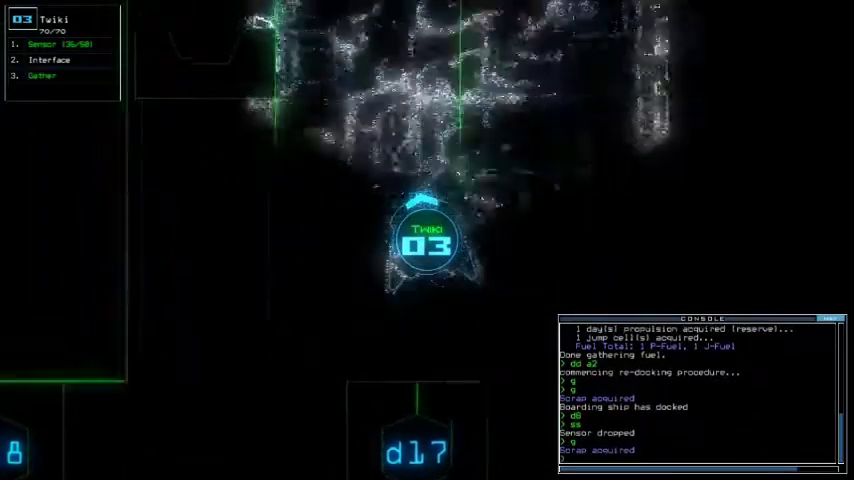
pyautogui.write('arr')
pyautogui.press('Return')
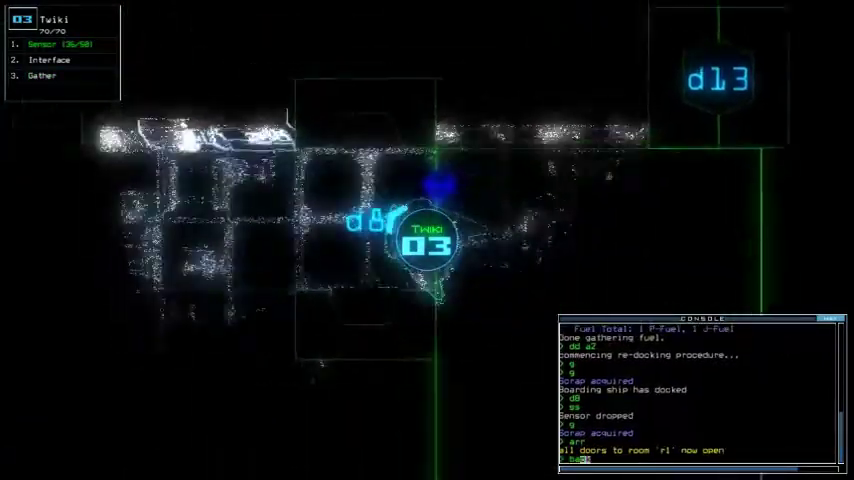
pyautogui.write('back')
pyautogui.press('Return')
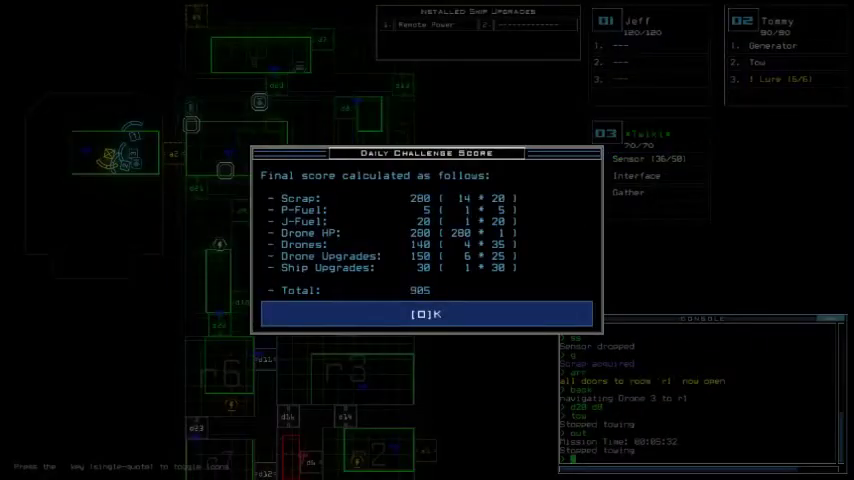
# - Accept the 905-point Daily Challenge Score dialog to show the 05/31/2020 leaderboard
pyautogui.press('o')
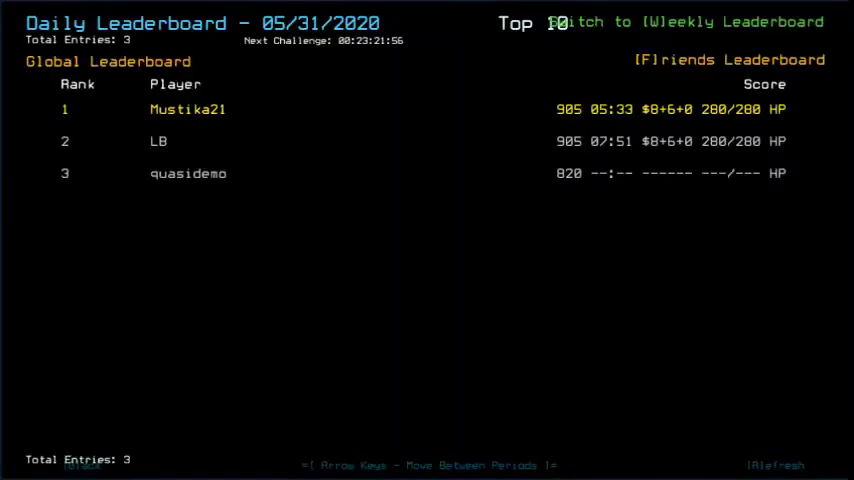